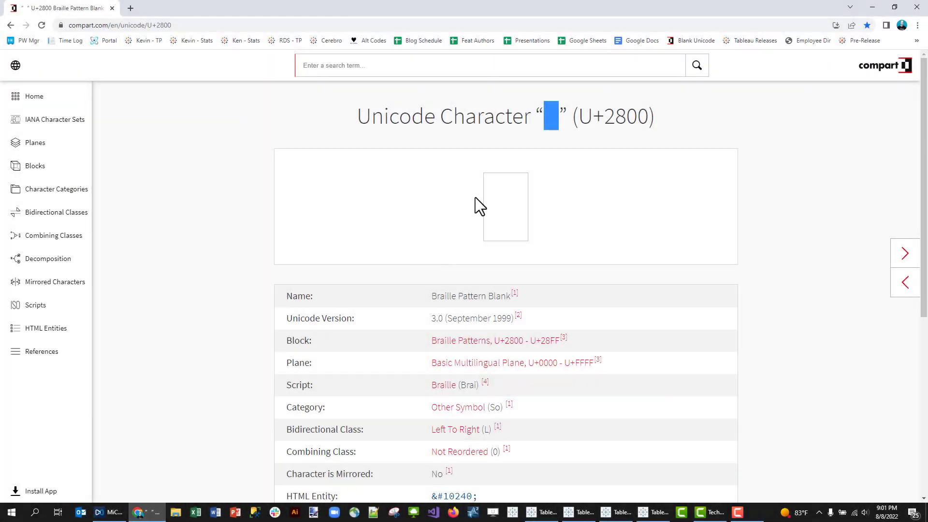
Paste blank U+2800 characters after <Measure Values> in the table's Text label.
key("alt+Tab")
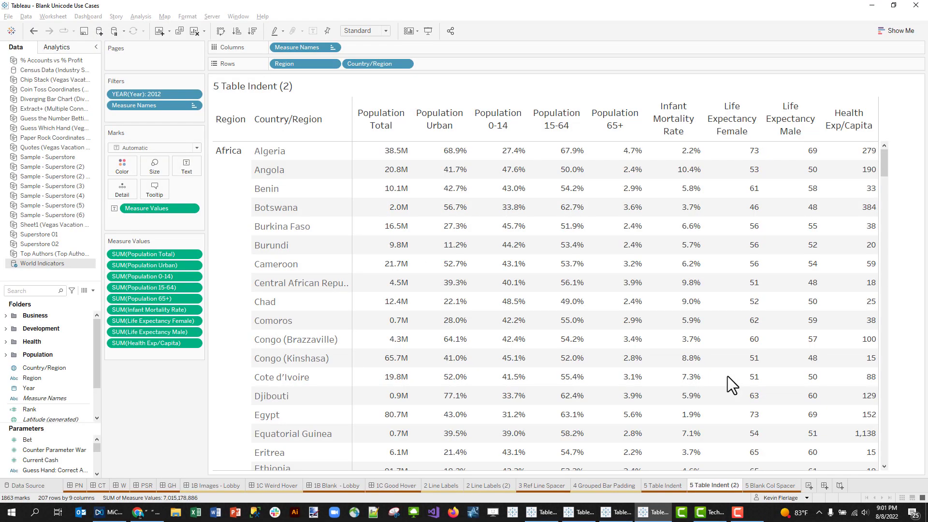
left_click(195, 162)
left_click(266, 188)
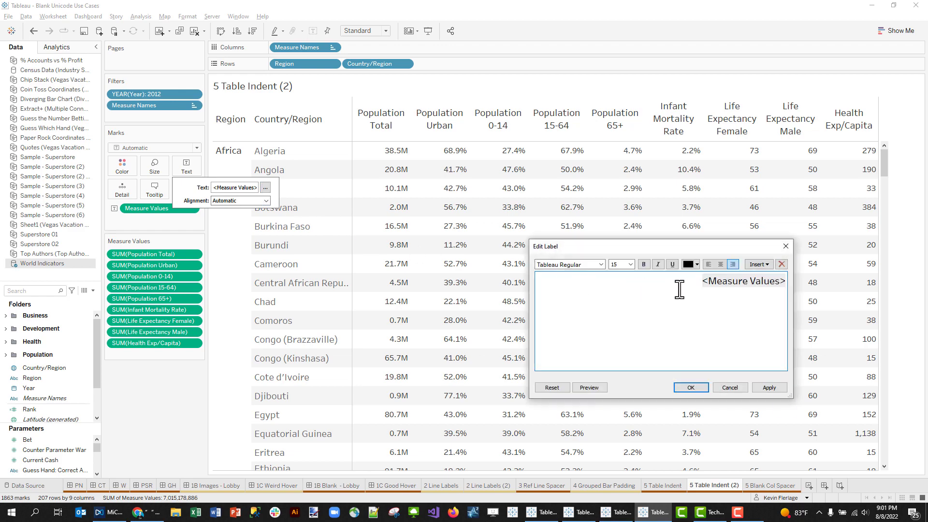
type("⠀")
type("⠀")
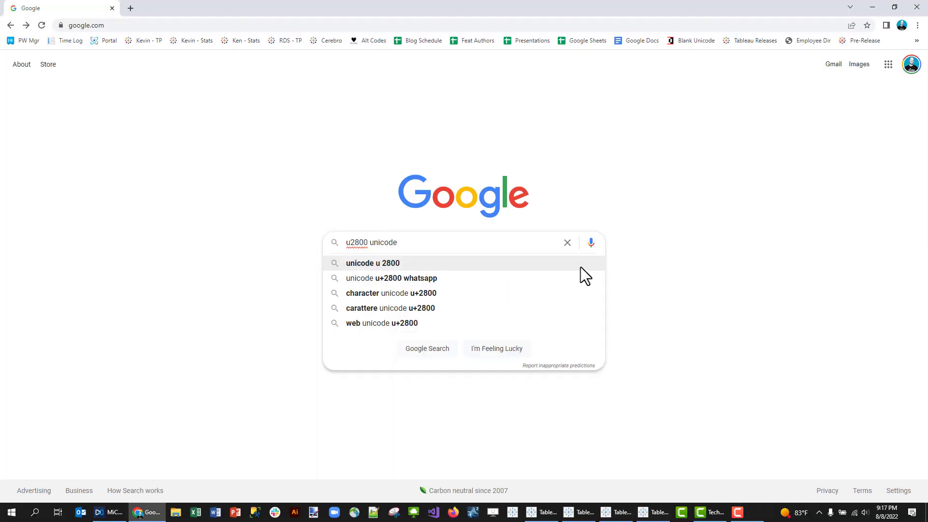
Search Google for 'u2800 unicode' and open the compart.com U+2800 reference page.
key("Return")
left_click(217, 180)
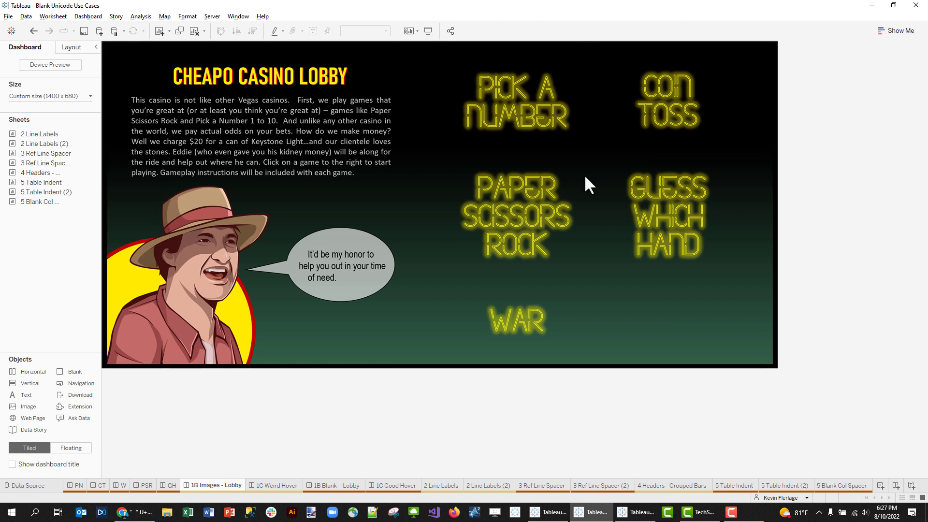
left_click(615, 115)
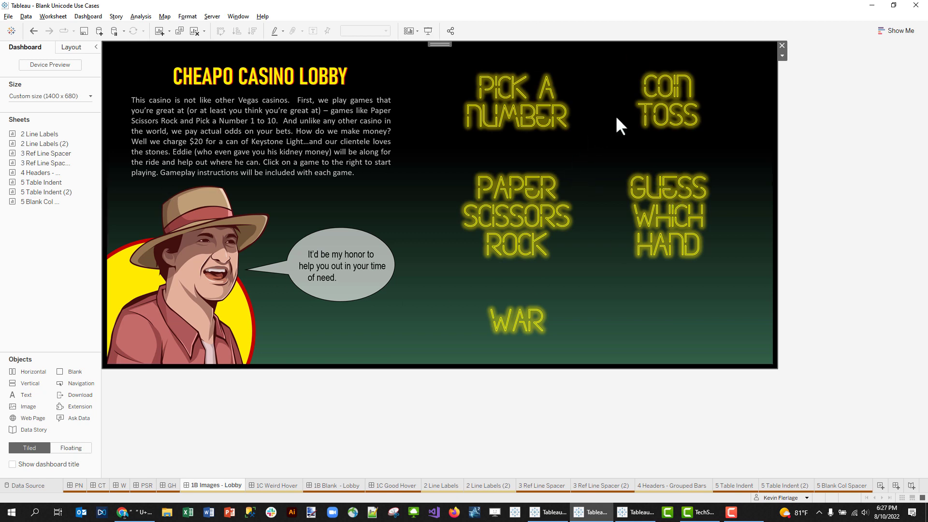
left_click(781, 46)
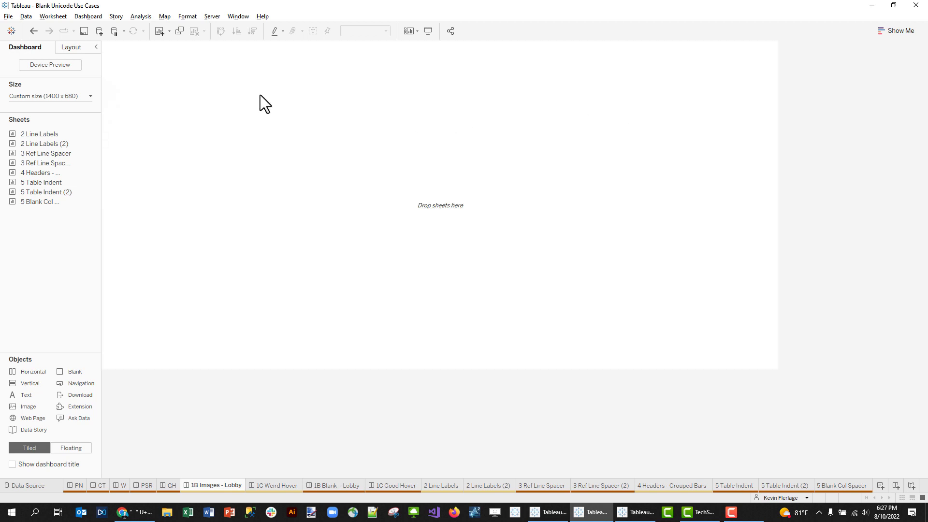
left_click(32, 30)
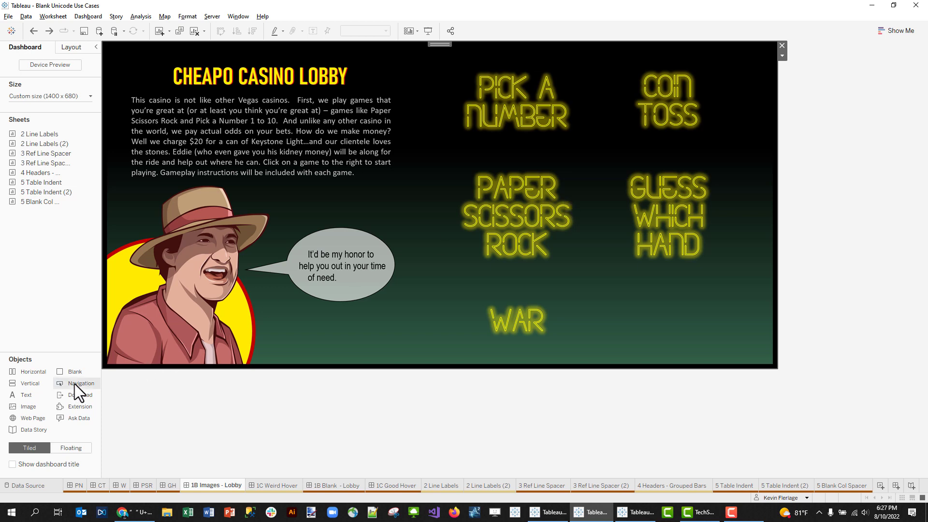
Add a navigation button over PICK A NUMBER targeting PN as an Image Button, and browse for its image.
left_click_drag(74, 384, 436, 185)
left_click_drag(480, 93, 584, 151)
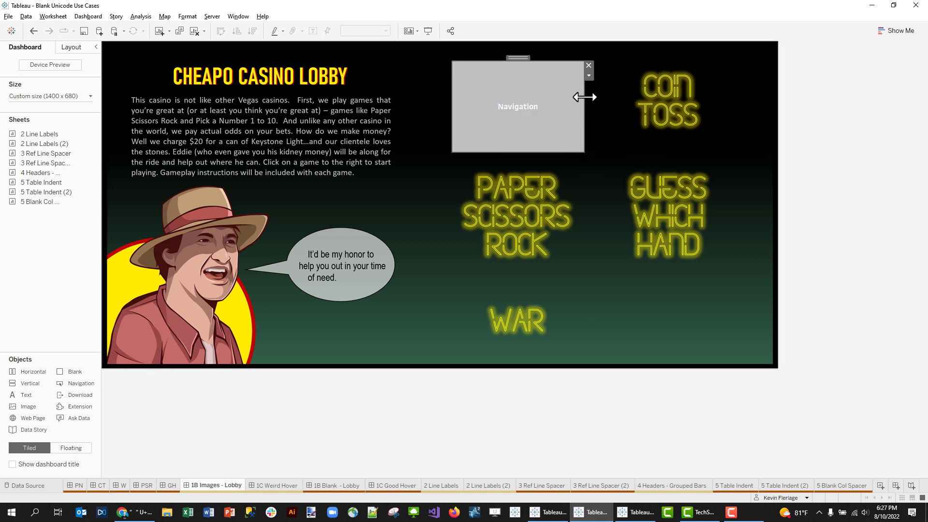
left_click(590, 76)
left_click(604, 90)
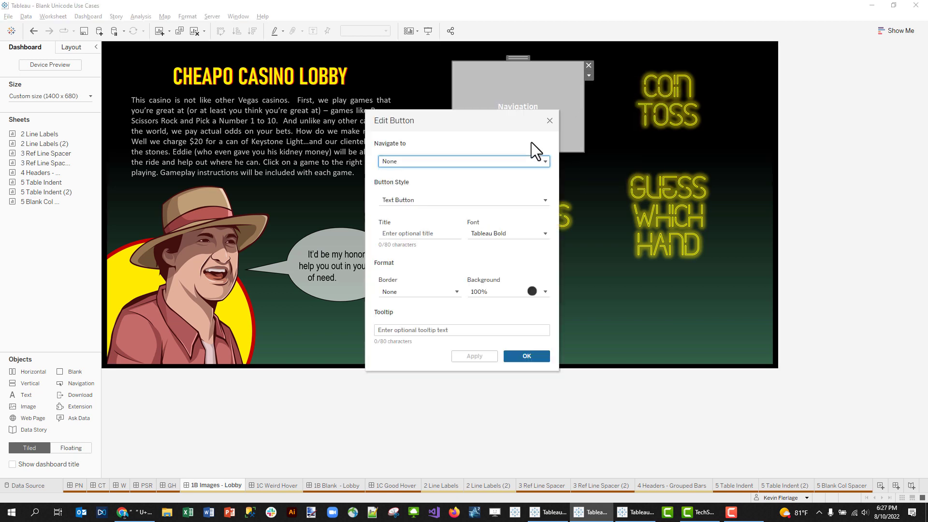
left_click(406, 164)
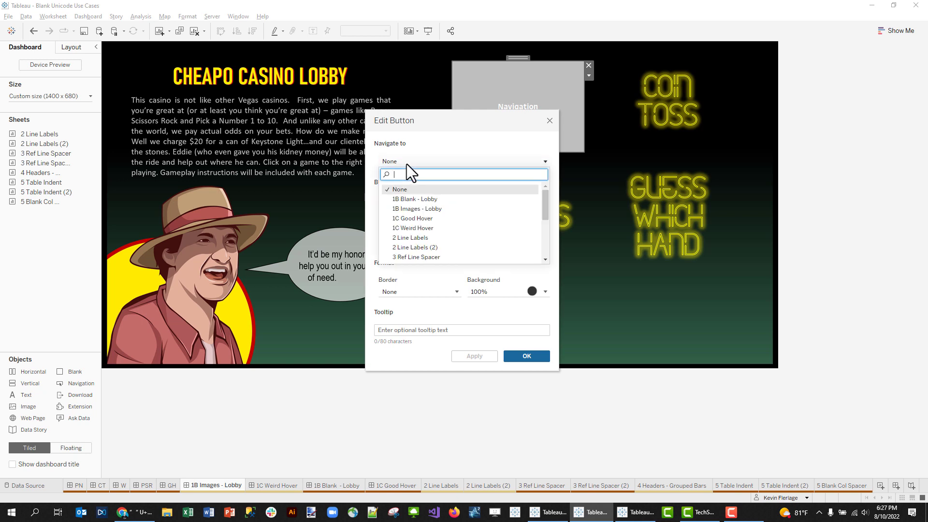
type("PN")
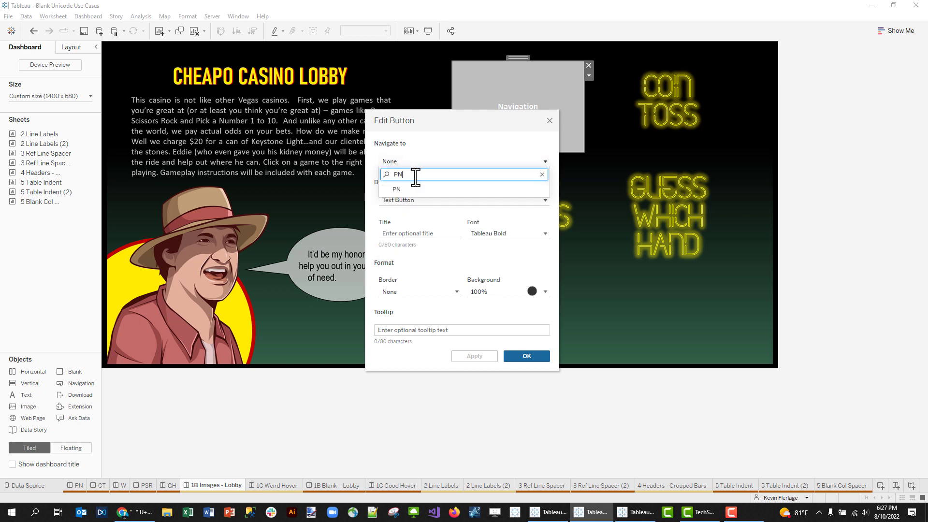
left_click(392, 193)
left_click(407, 199)
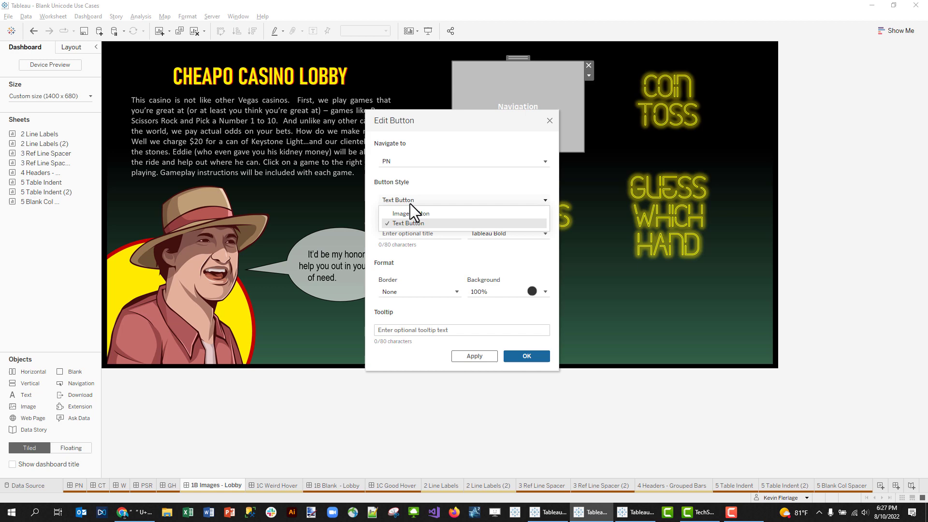
left_click(413, 213)
left_click(530, 246)
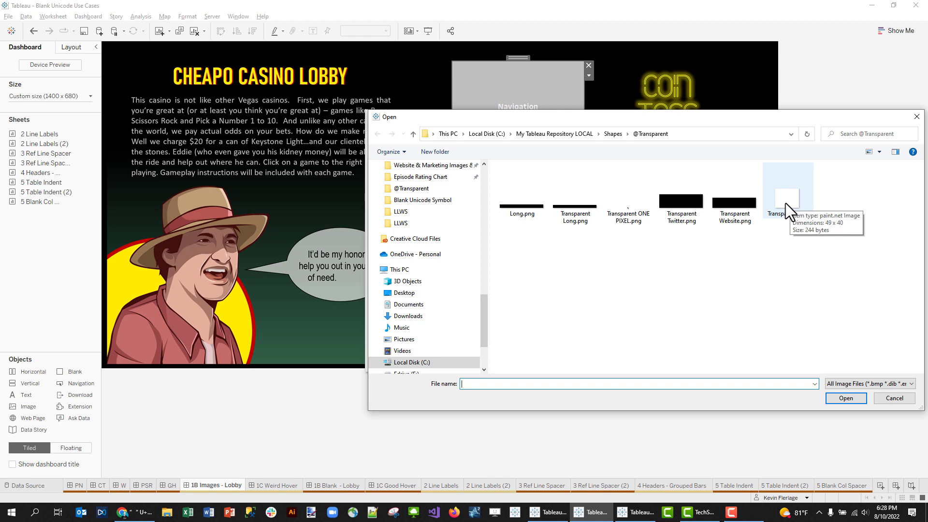
Use the transparent PNG as the button image and test it to reach the PN dashboard.
double_click(785, 203)
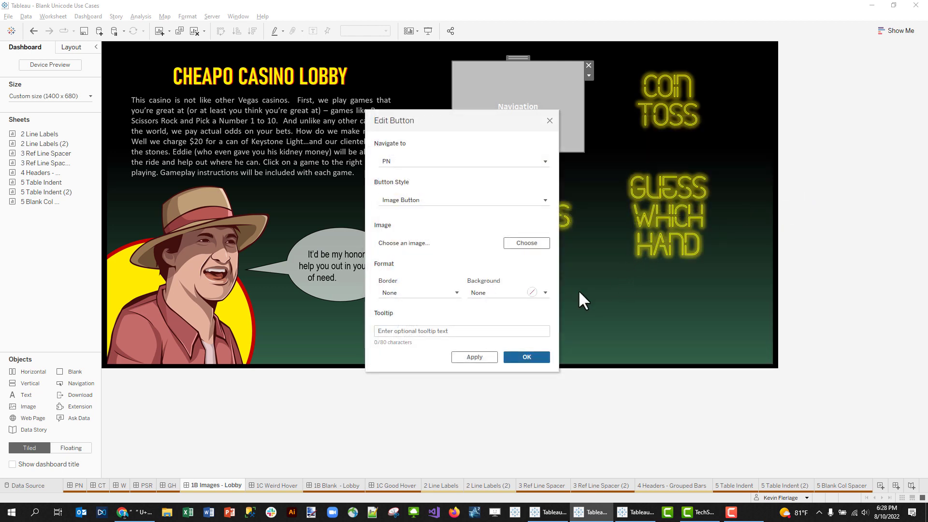
left_click(522, 358)
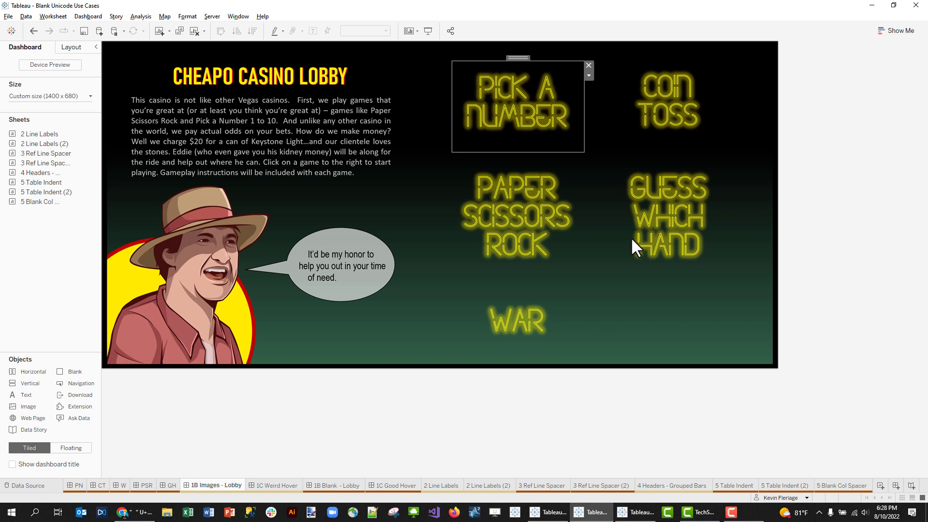
left_click(522, 108, "alt")
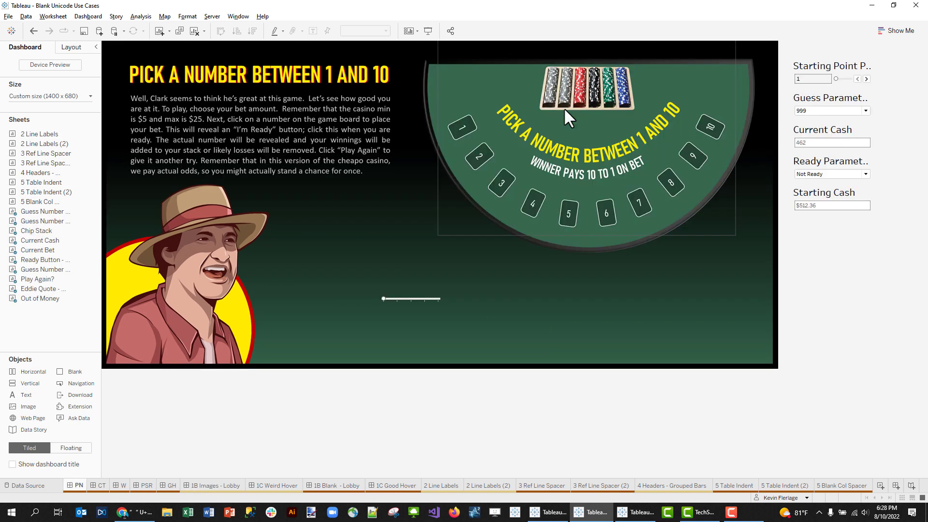
Go through the 1B Images - Lobby dashboard to the 1C Weird Hover dashboard.
left_click(213, 485)
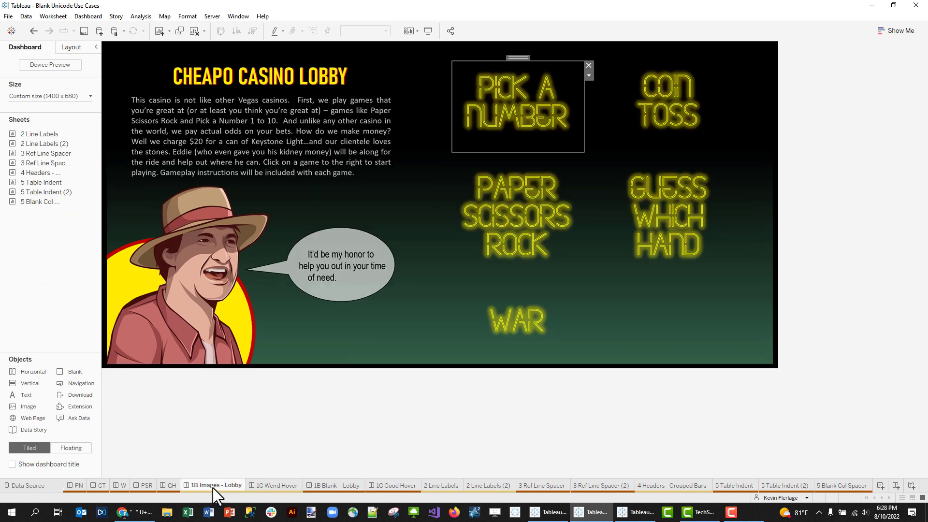
left_click(279, 486)
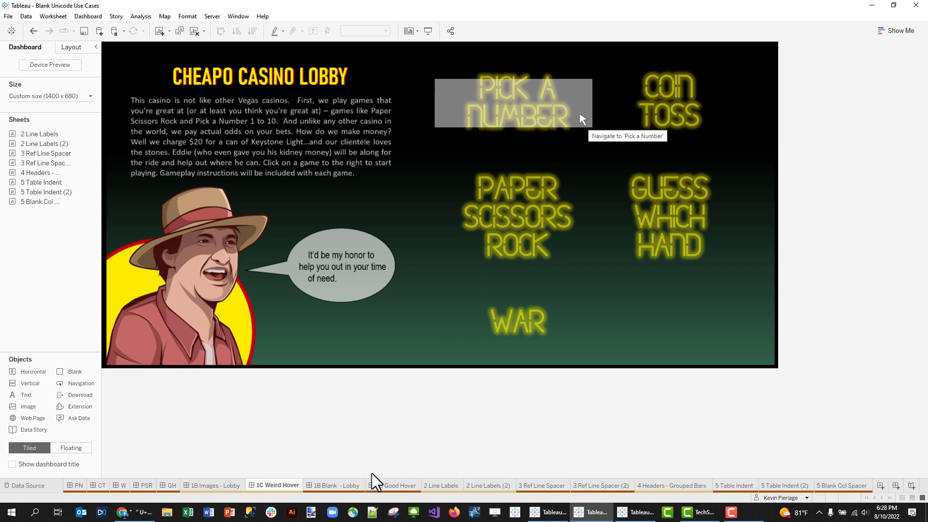
On 1B Blank - Lobby, set the Pick a Number button to Text Button style with background None.
left_click(345, 489)
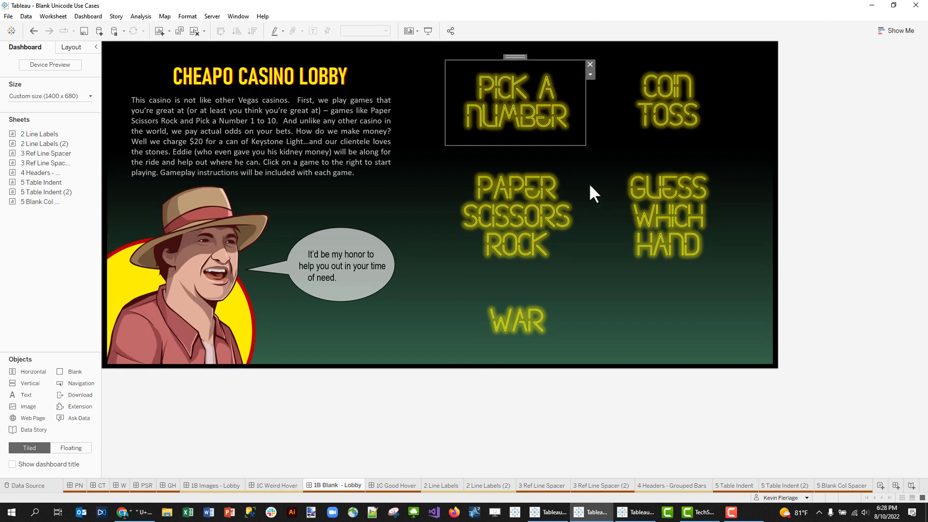
left_click(590, 74)
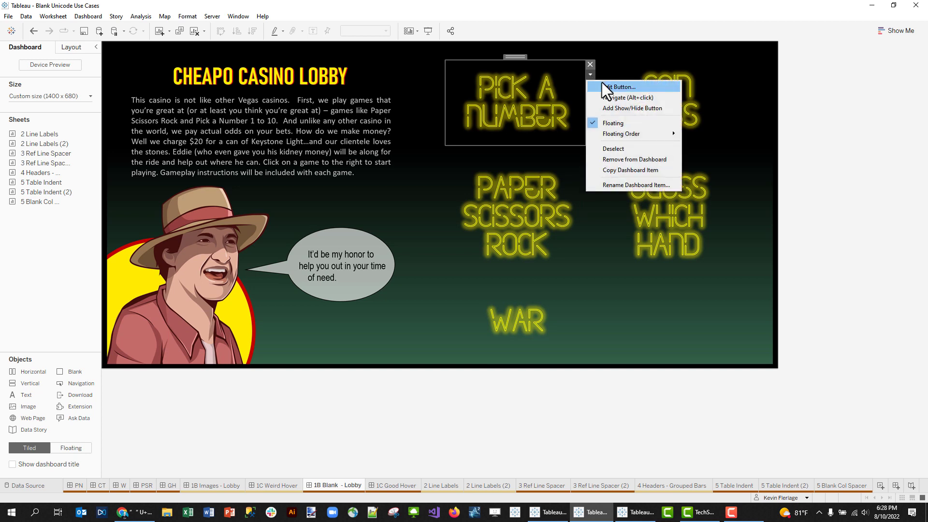
left_click(604, 87)
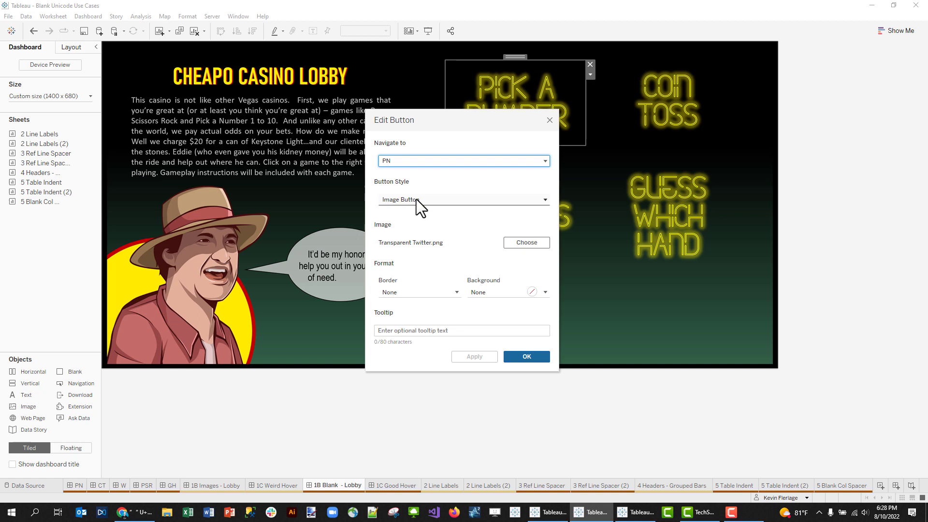
left_click(416, 199)
left_click(414, 225)
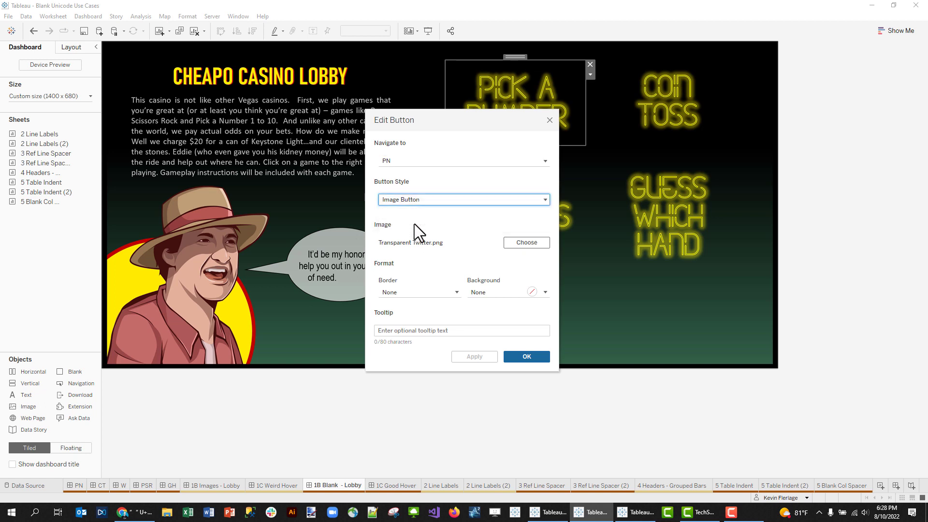
left_click(534, 293)
left_click(507, 308)
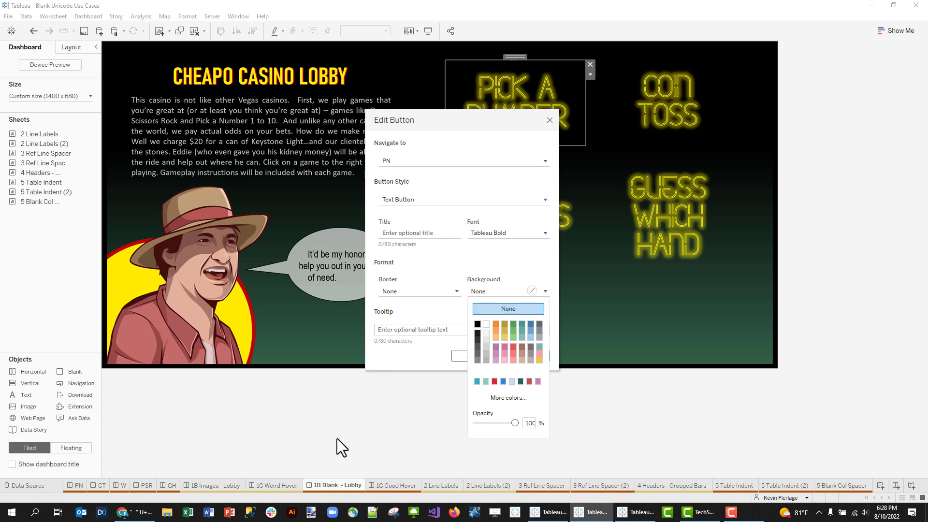
Copy the blank U+2800 character from compart and paste it as the button's title.
left_click(137, 511)
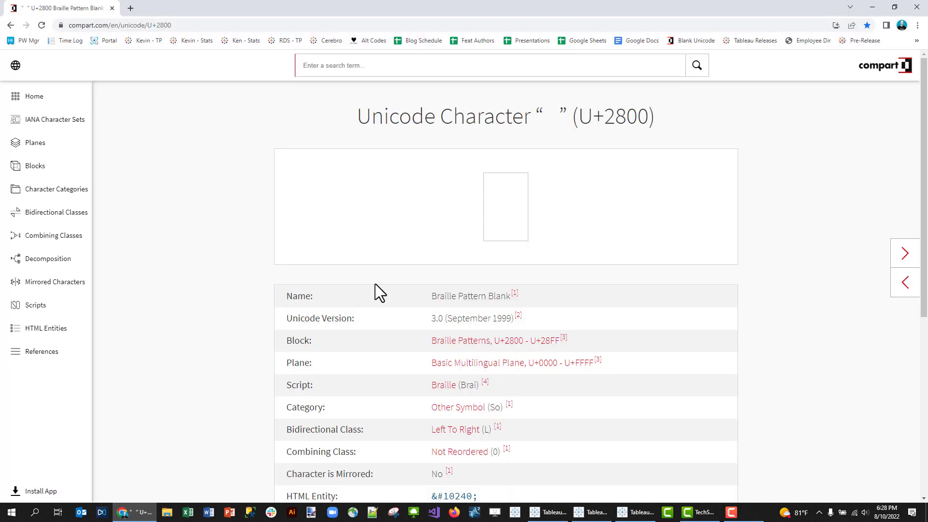
double_click(558, 115)
key("ctrl+c")
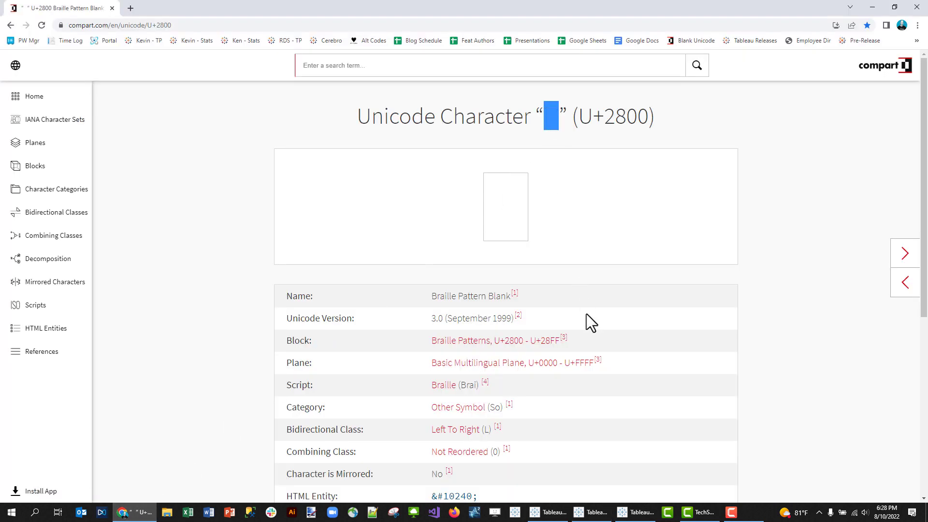
left_click(591, 512)
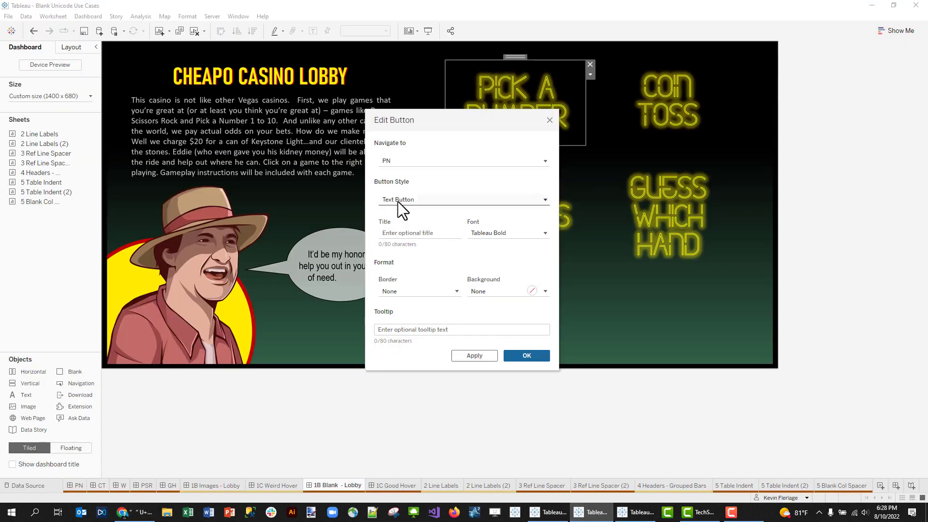
left_click(420, 234)
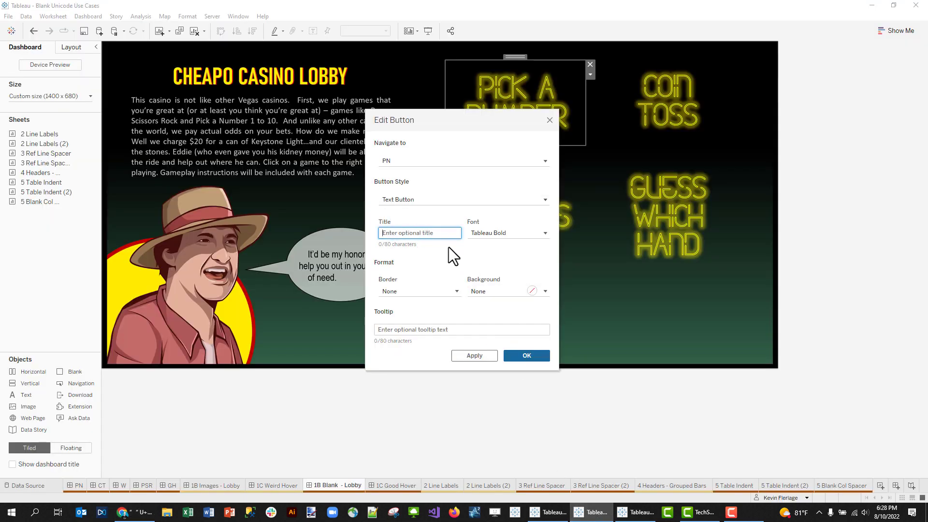
key("ctrl+v")
left_click(416, 233)
Confirm the button settings, test Pick A Number navigation, and return to 1B Blank - Lobby.
left_click(521, 356)
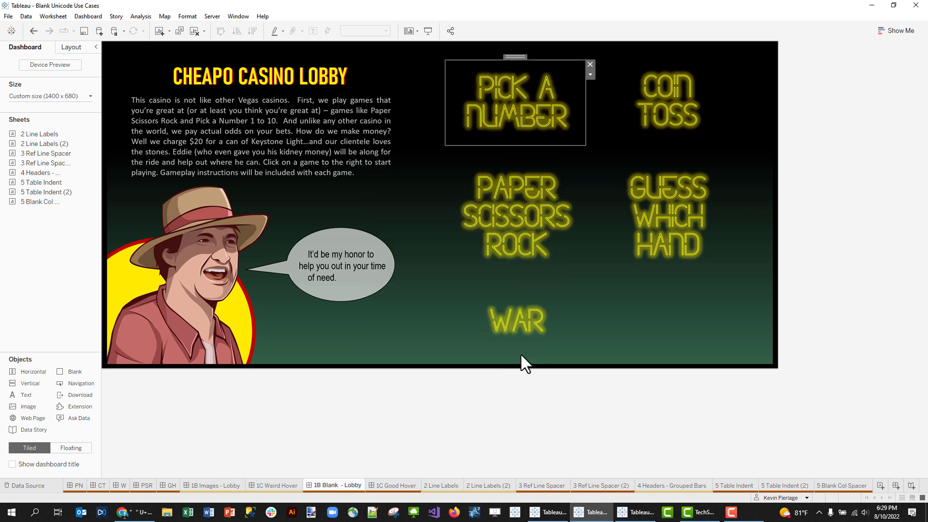
left_click(509, 103)
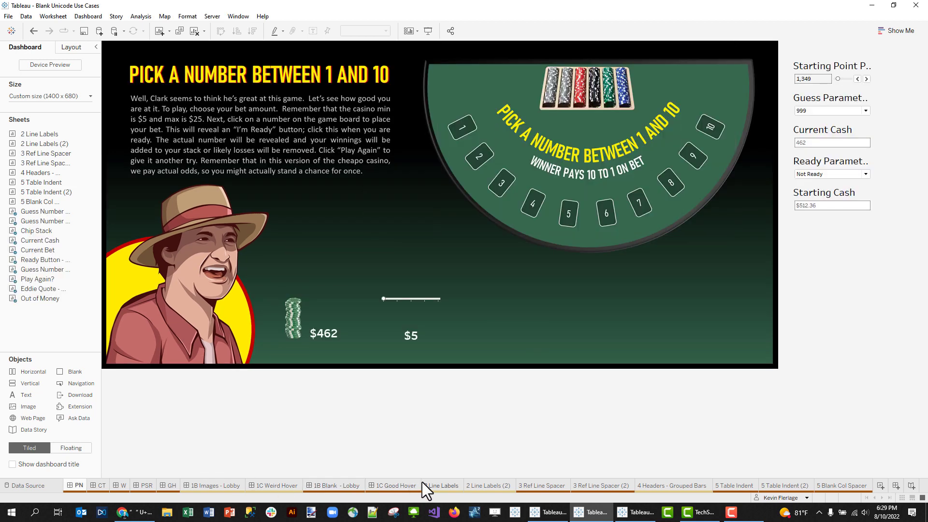
left_click(324, 486)
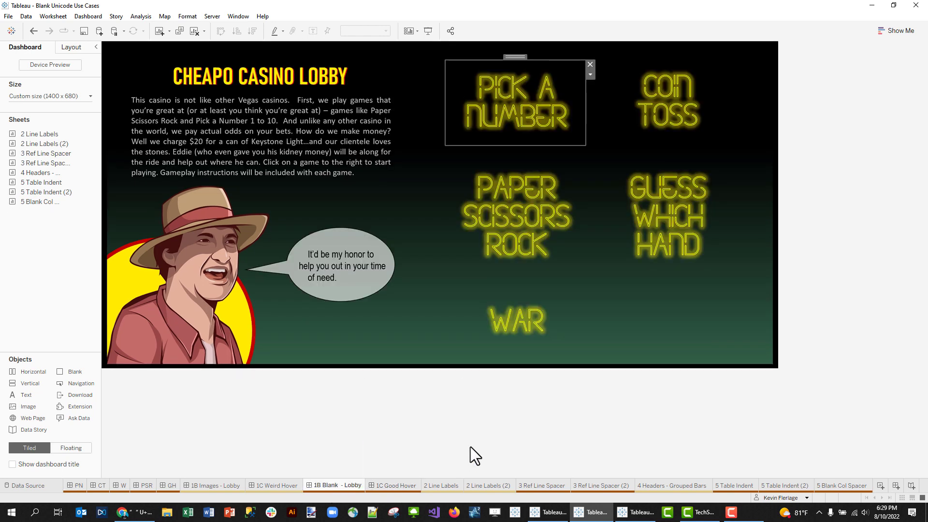
Compare the 1C Good Hover and 1C Weird Hover dashboards, ending on 1C Good Hover.
left_click(392, 485)
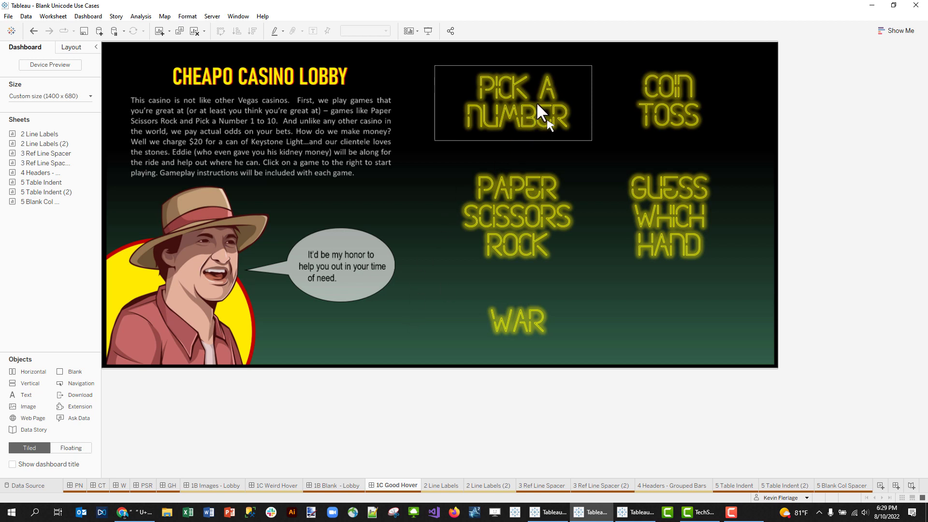
left_click(285, 486)
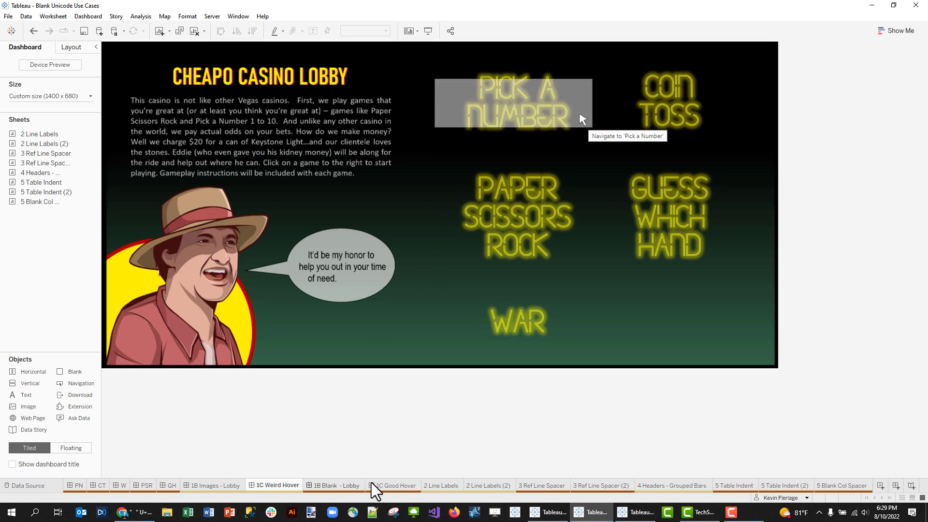
left_click(393, 485)
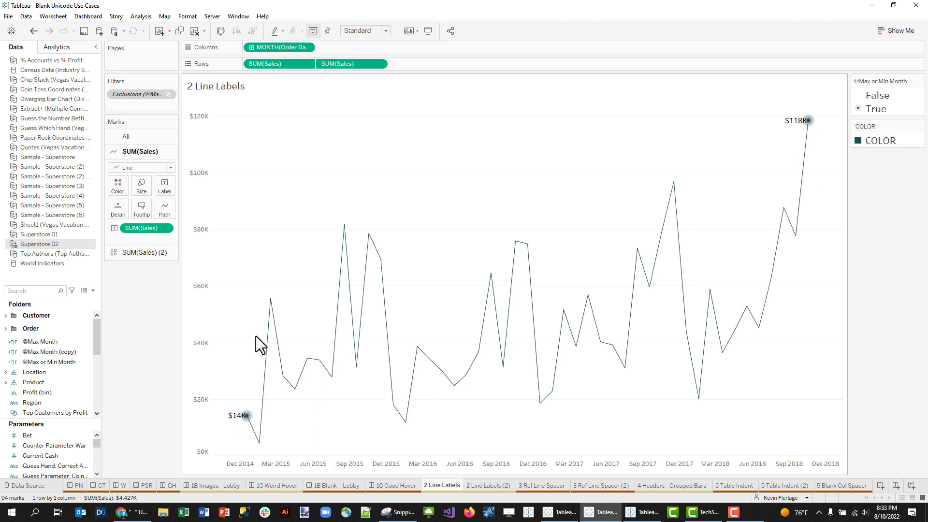
Review the Sales label text on 2 Line Labels in the Marks card label editor.
mouse_move(244, 420)
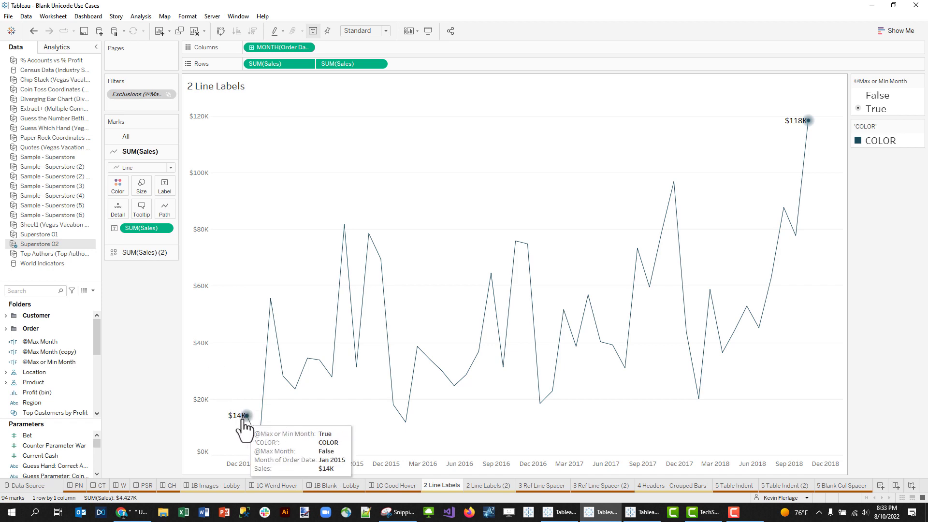
left_click(164, 188)
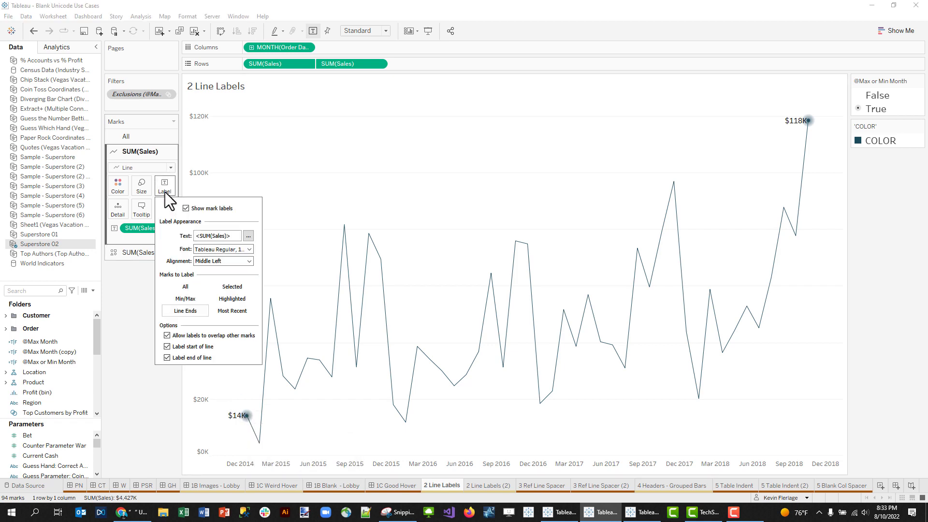
left_click(249, 236)
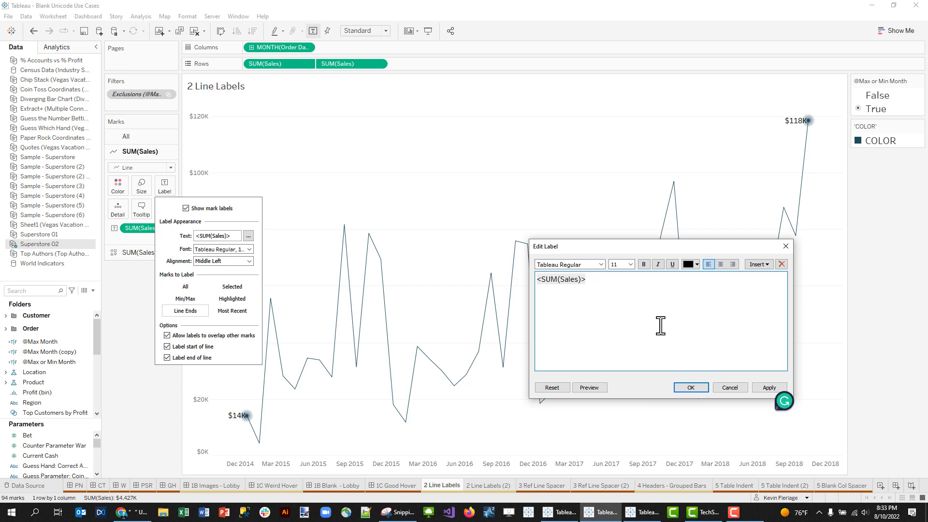
left_click(698, 388)
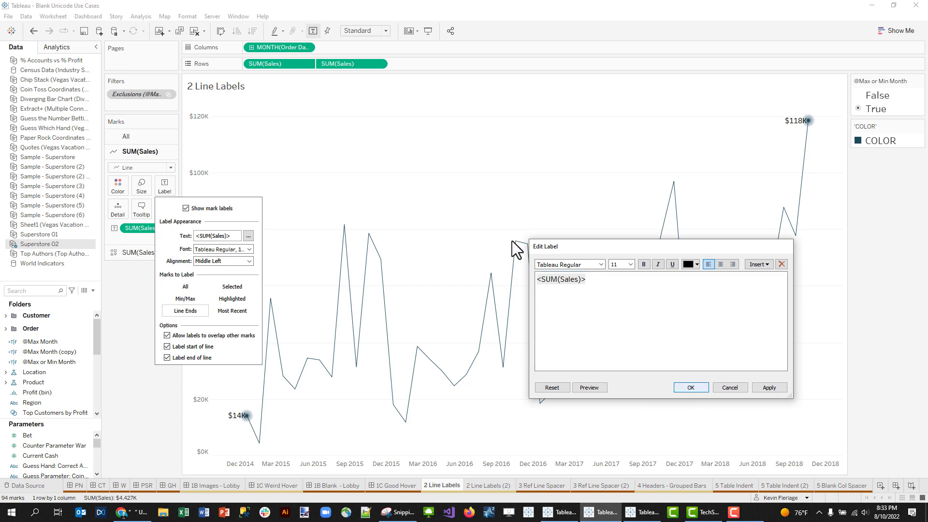
left_click(516, 202)
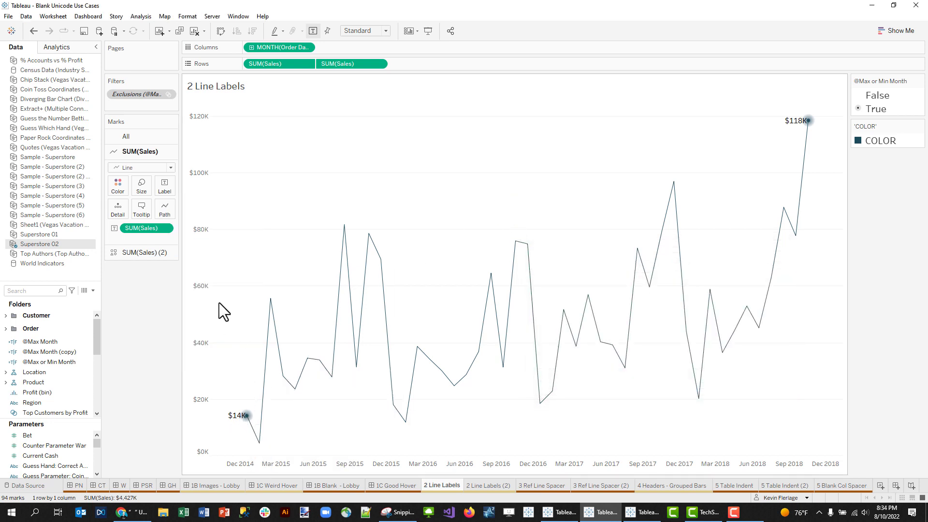
left_click(167, 189)
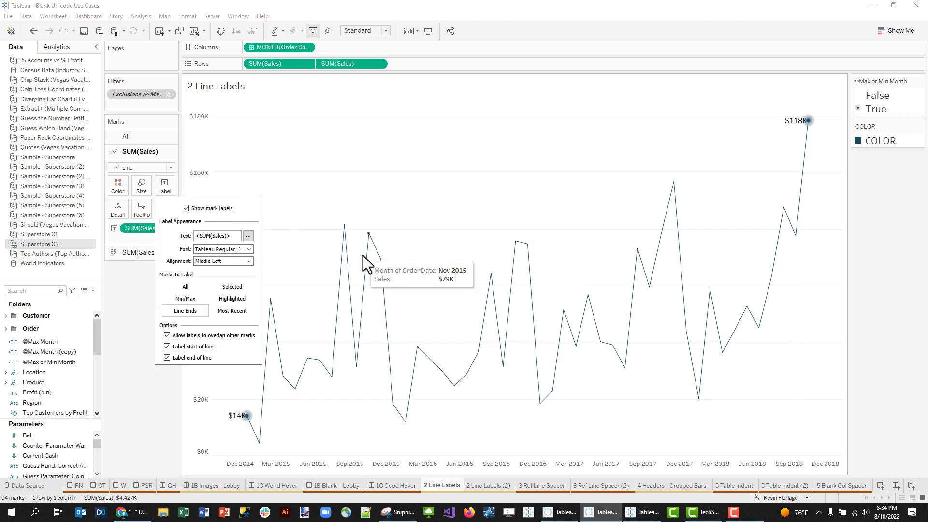
left_click(248, 236)
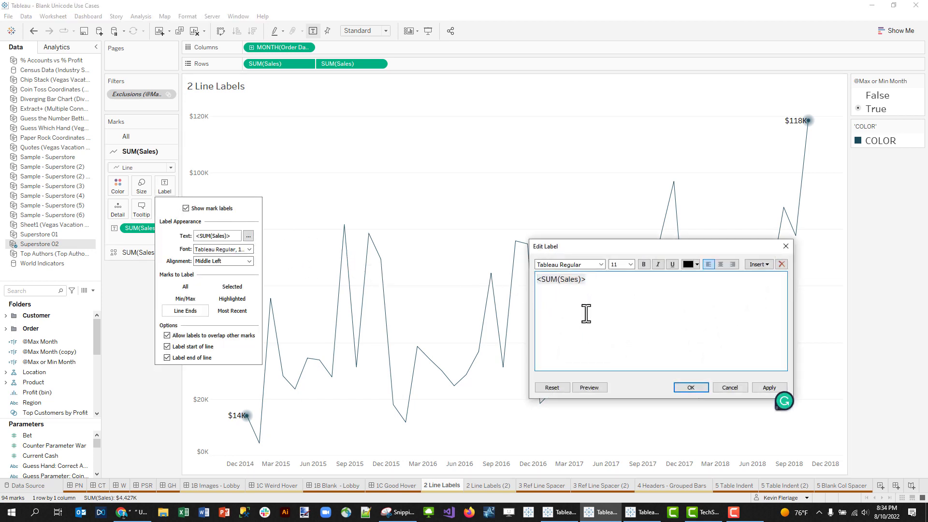
left_click(692, 389)
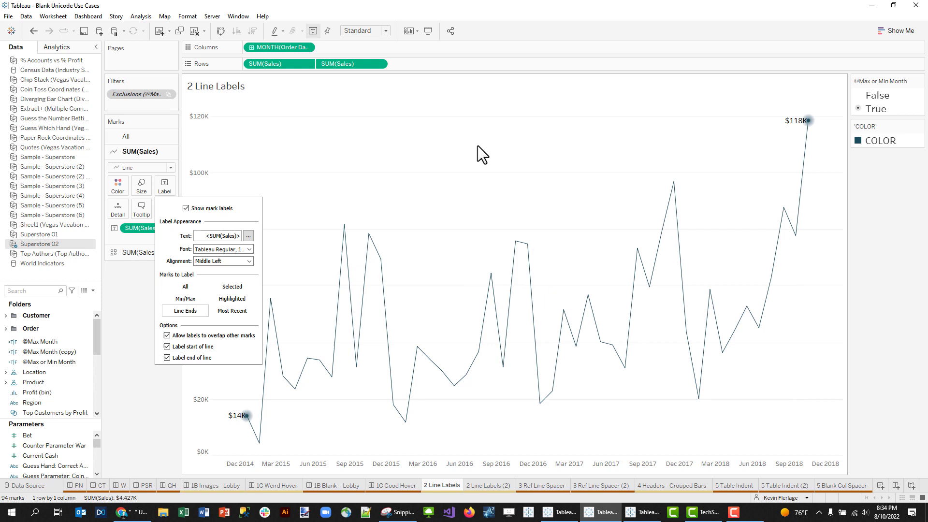
left_click(480, 149)
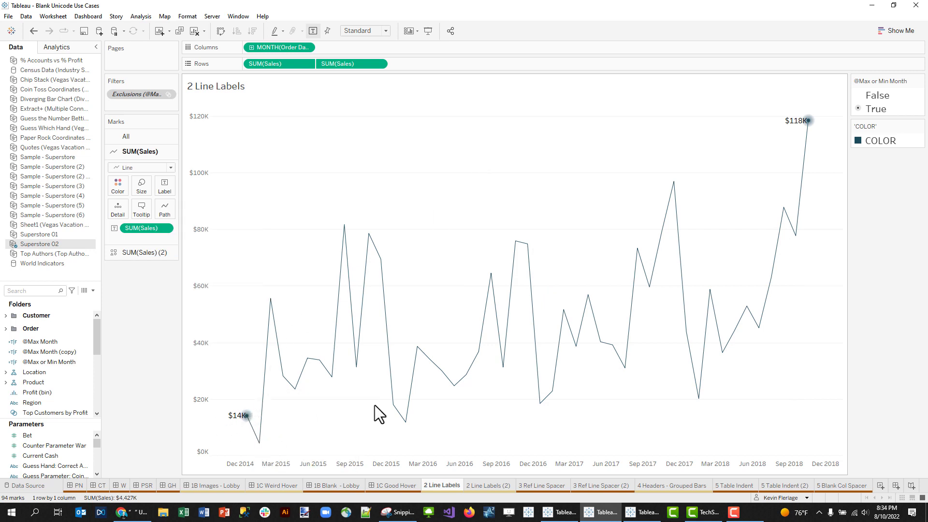
Select the blank U+2800 character on the compart page for copying, then return to Tableau.
left_click(131, 512)
left_click(555, 116)
double_click(550, 121)
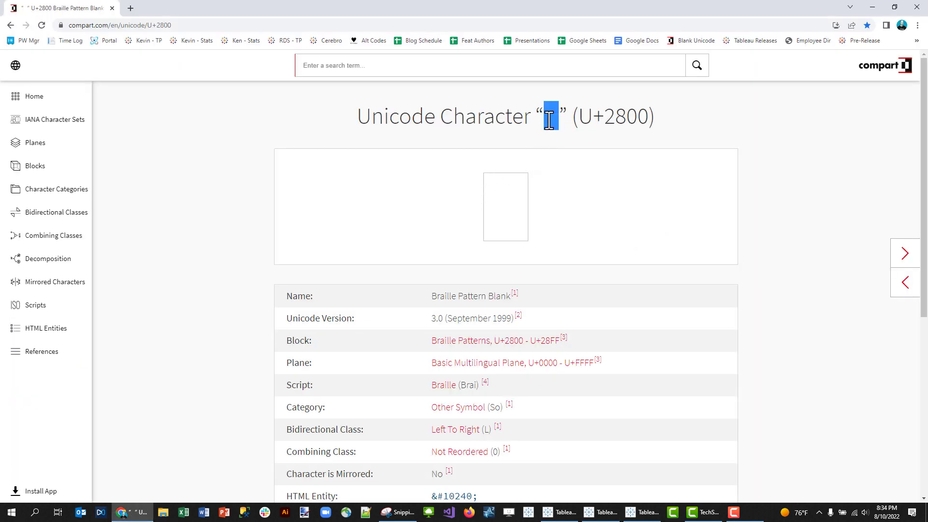
left_click(600, 512)
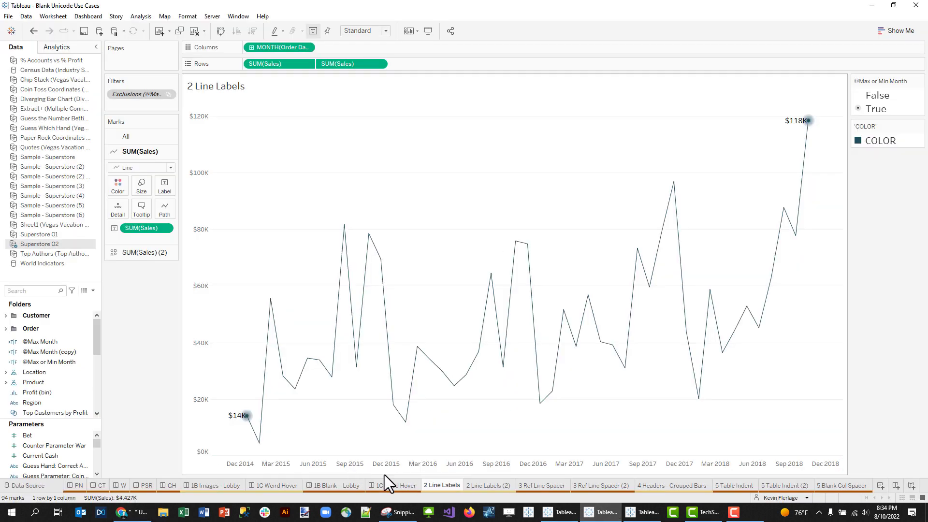
On 2 Line Labels (2), add blank U+2800 lines around <SUM(Sales)> in the label text.
left_click(485, 486)
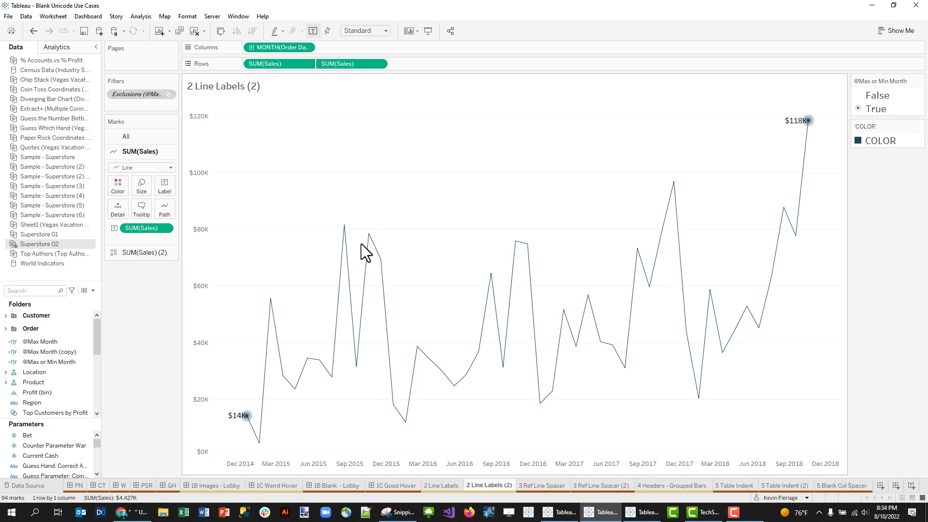
left_click(164, 187)
left_click(248, 235)
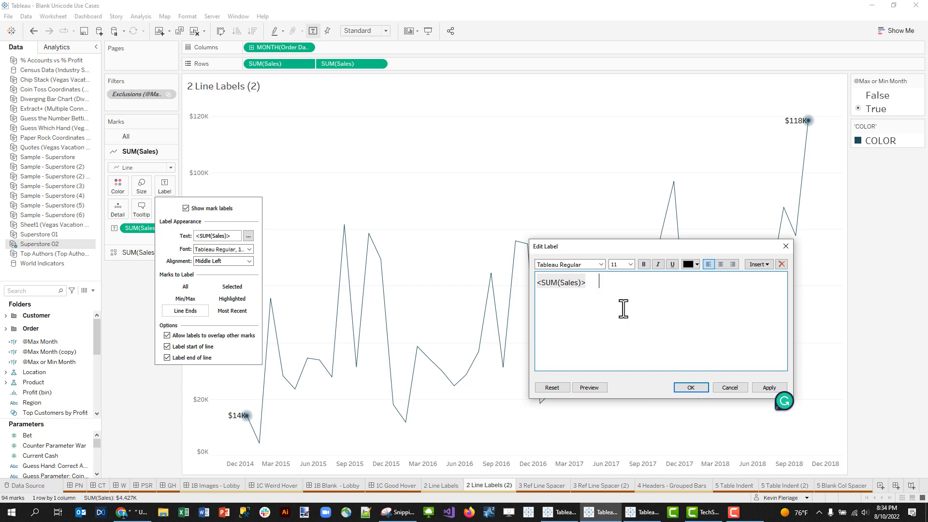
left_click(691, 387)
left_click(570, 172)
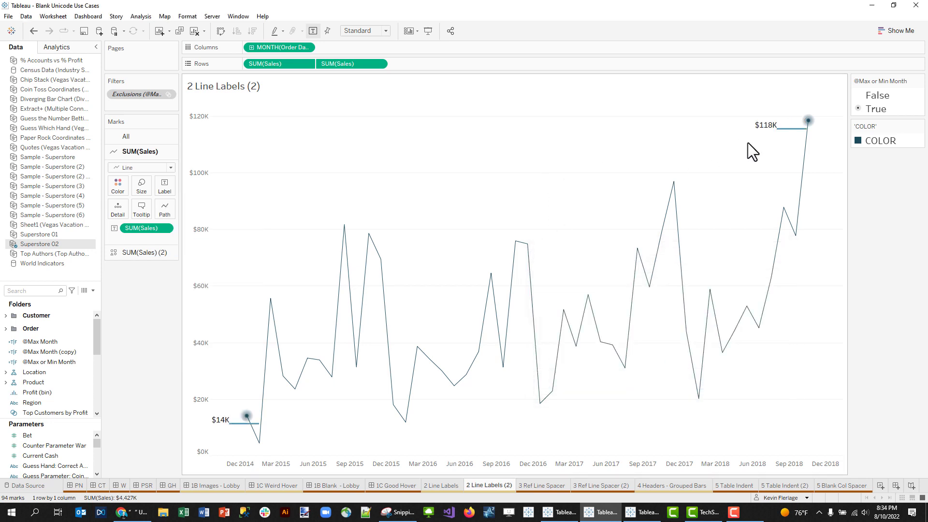
Set the padded label text, including its blank lines, to font size 11.
left_click(166, 187)
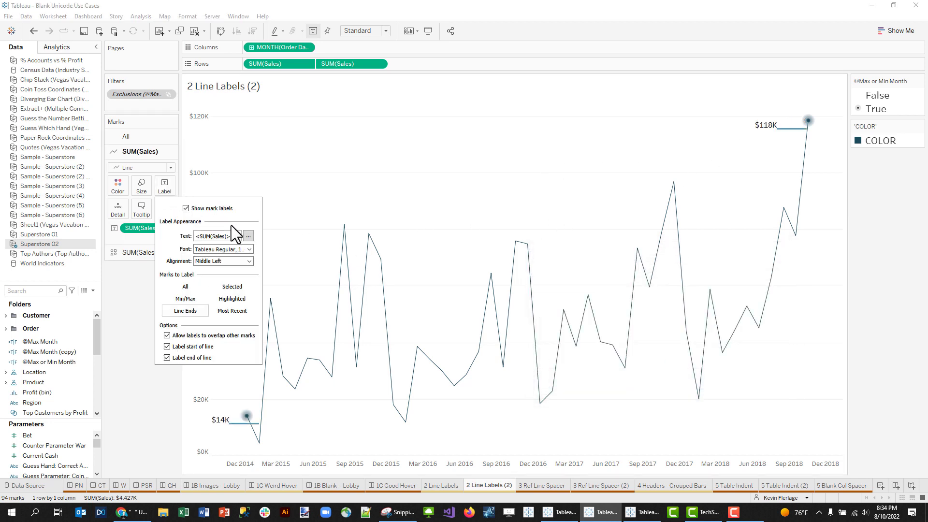
left_click(248, 236)
left_click(666, 294)
left_click_drag(666, 295, 458, 295)
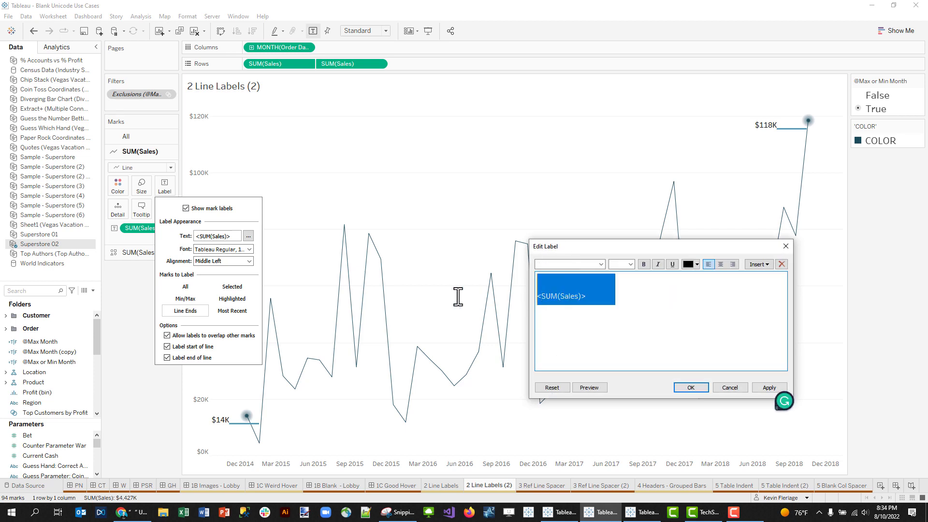
left_click_drag(623, 296, 537, 295)
left_click(648, 294)
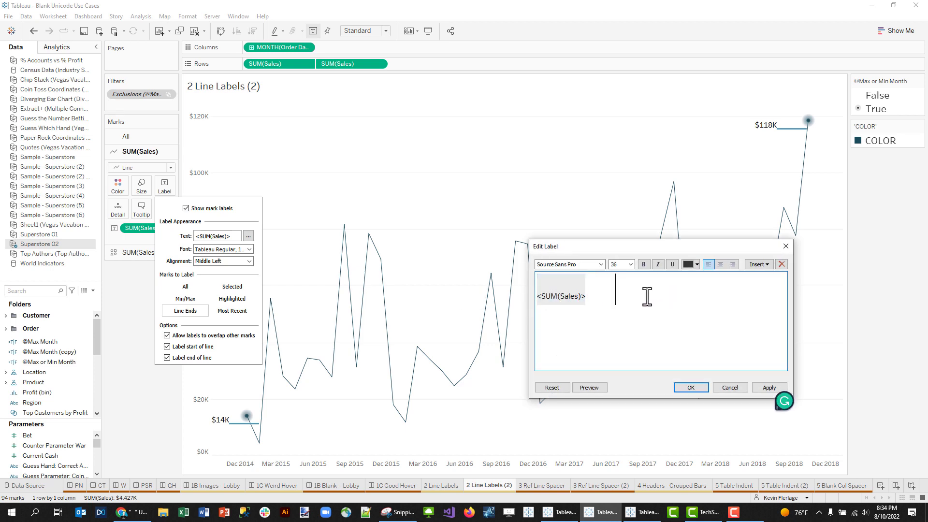
left_click_drag(649, 294, 603, 276)
left_click(630, 265)
left_click(623, 295)
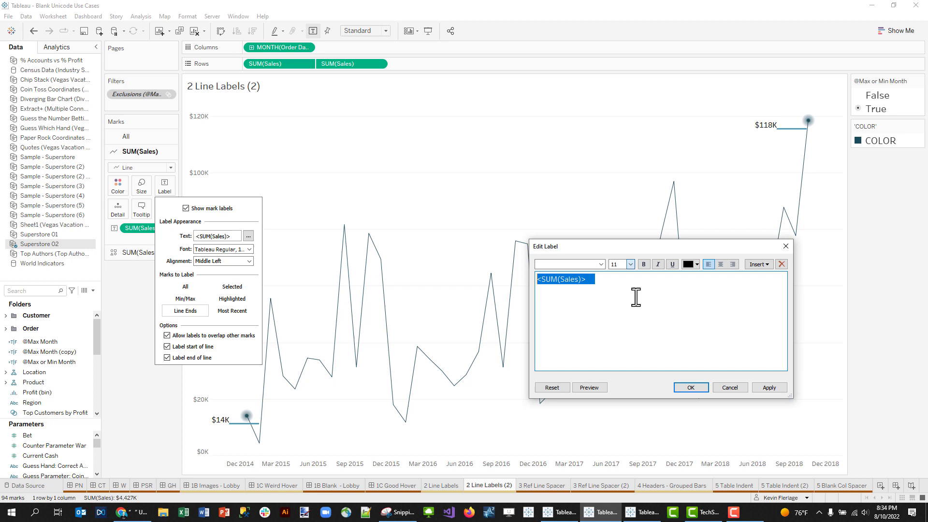
left_click(690, 388)
left_click(481, 178)
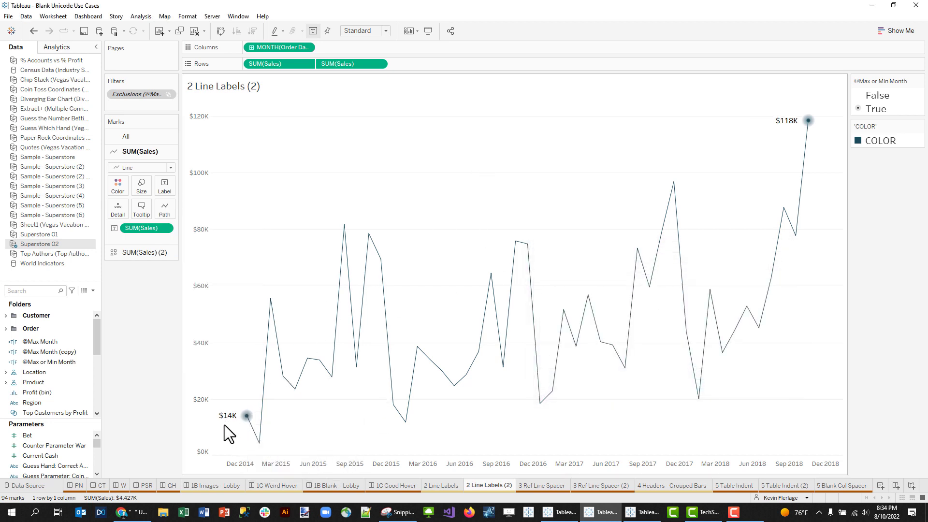
Compare the original 2 Line Labels sheet with the padded 2 Line Labels (2) sheet.
left_click(440, 486)
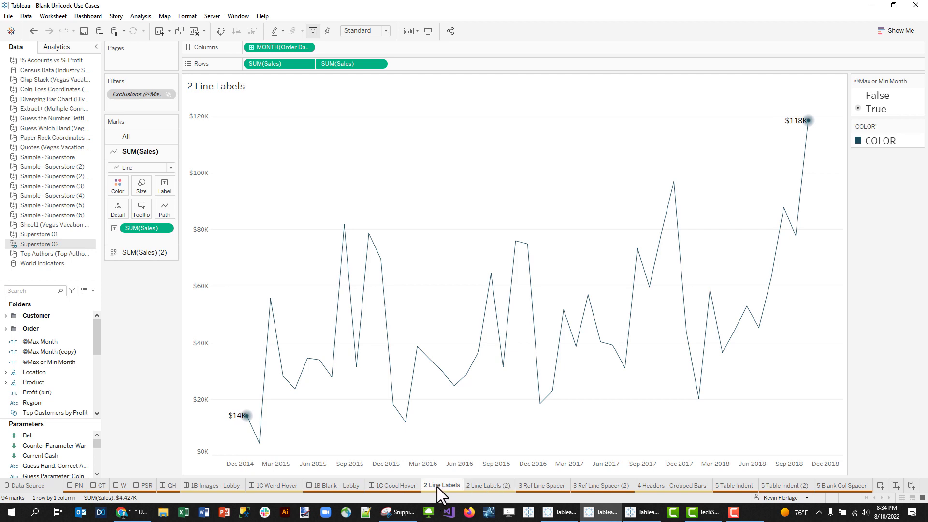
left_click(489, 485)
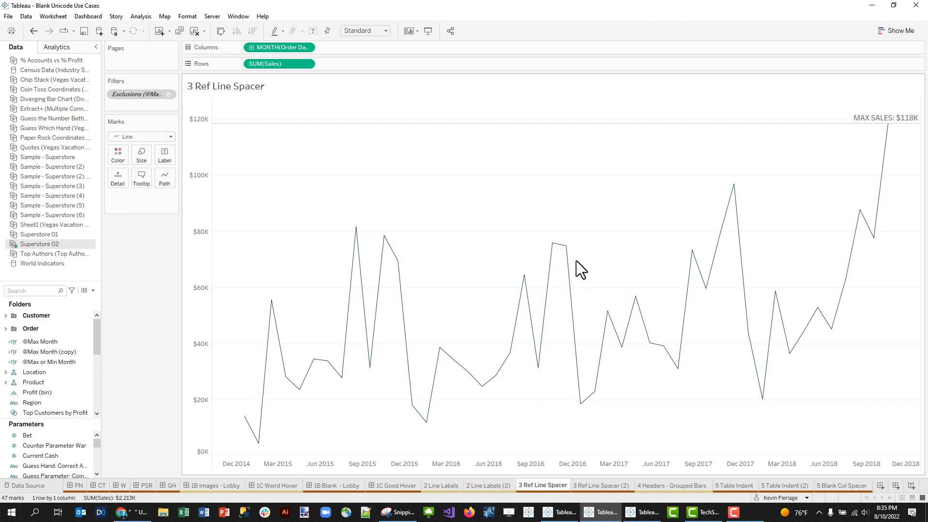
Add blank U+2800 padding after <Value> in the MAX SALES reference line label.
mouse_move(570, 261)
right_click(792, 125)
left_click(712, 182)
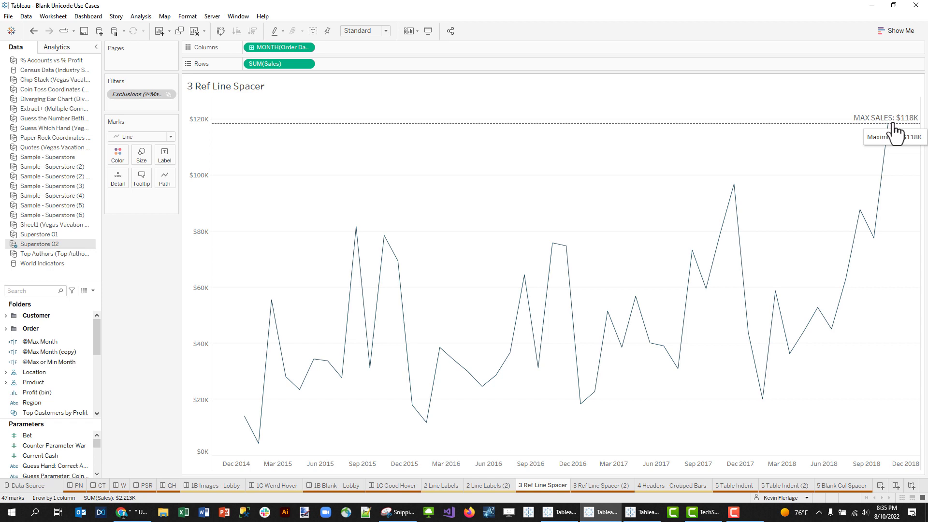
right_click(830, 131)
key("Escape")
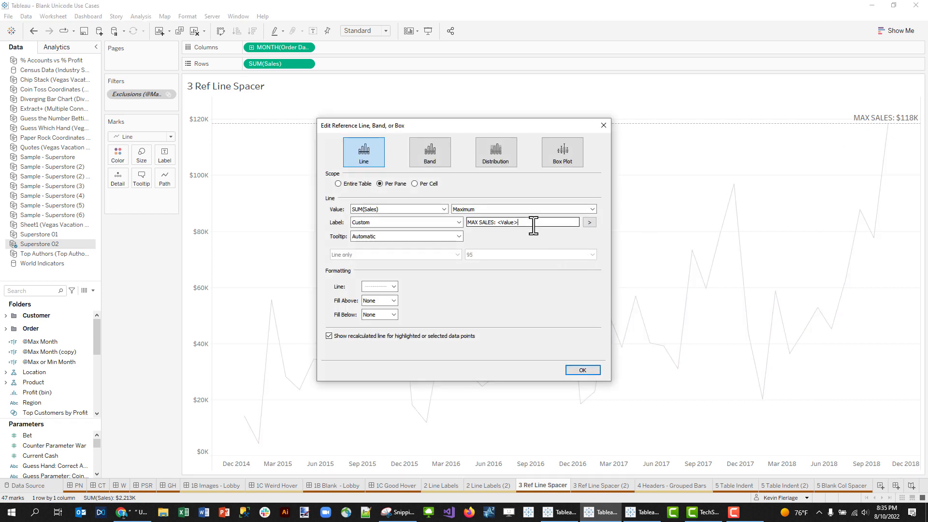
left_click(532, 222)
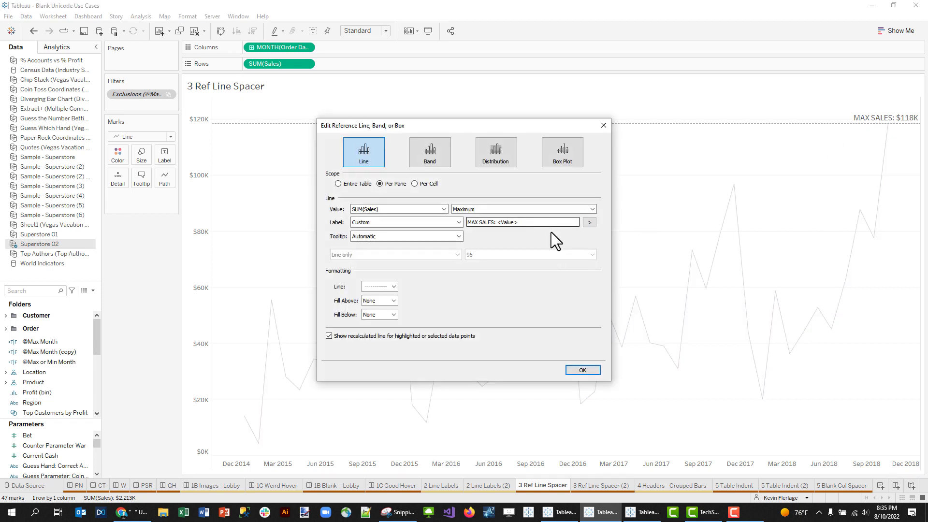
left_click(583, 371)
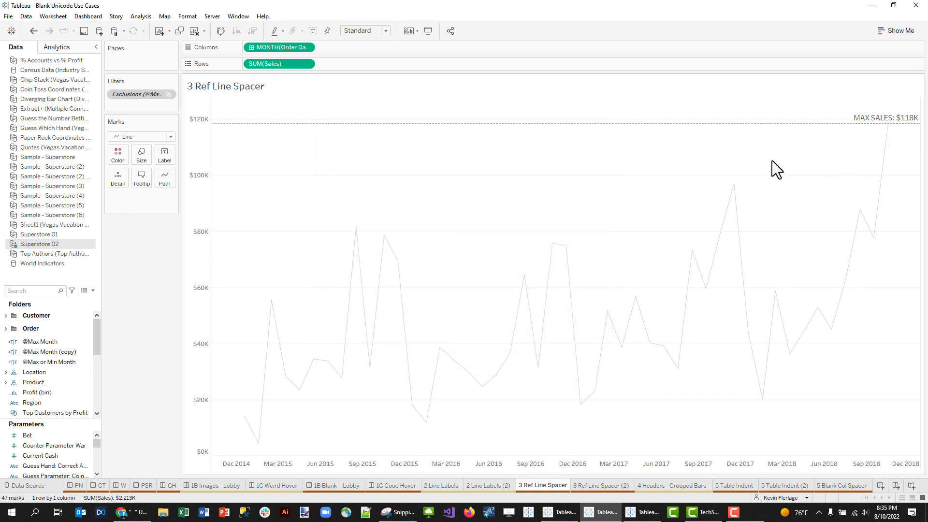
Re-edit the MAX SALES reference line label to adjust its trailing blank padding.
right_click(745, 124)
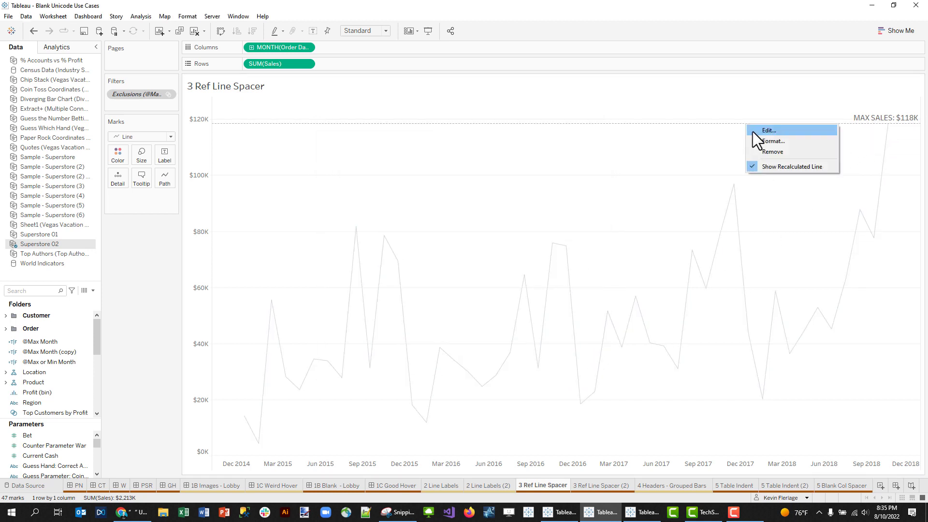
left_click(752, 130)
left_click(518, 222)
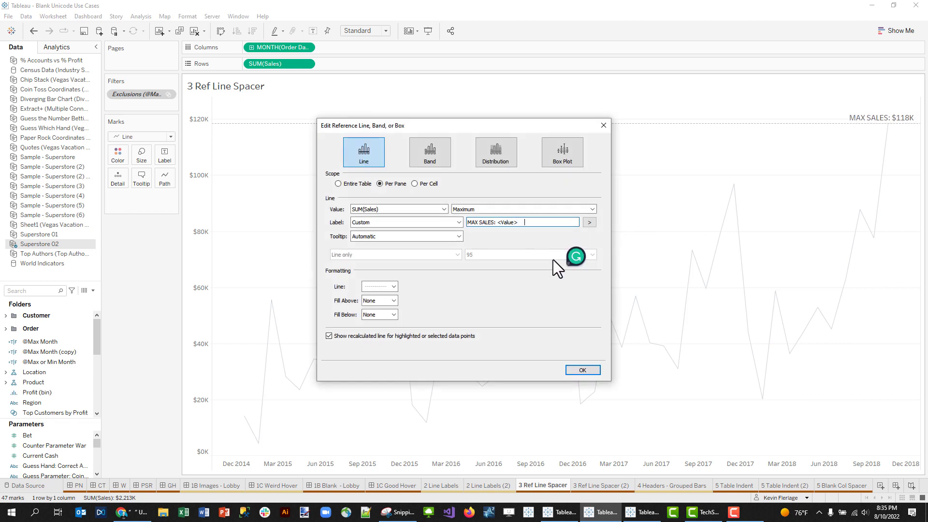
left_click(582, 370)
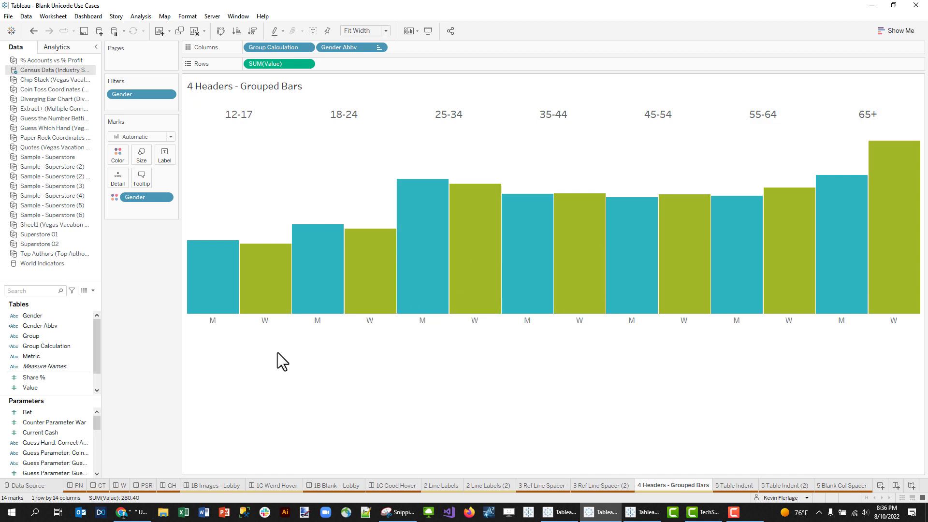
Add all subtotals to the grouped bar chart via Analysis > Totals.
mouse_move(213, 301)
left_click(283, 127)
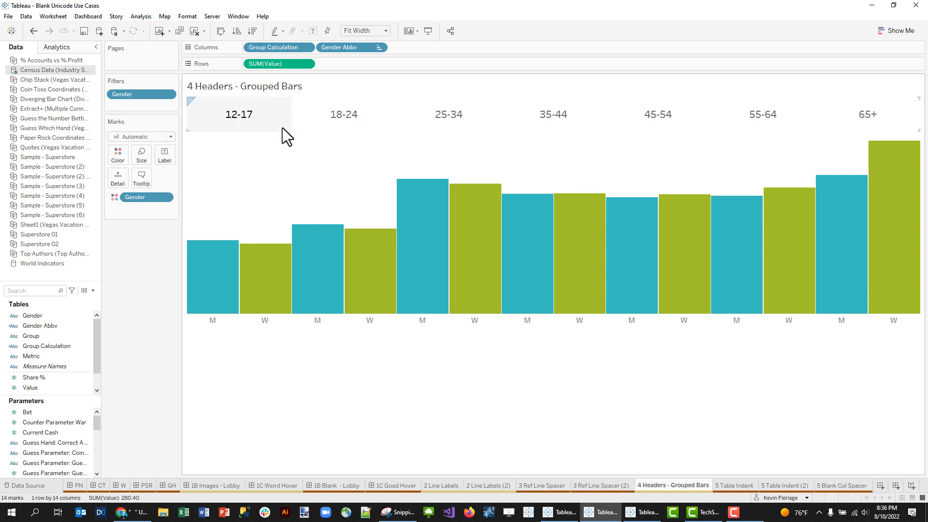
left_click(139, 17)
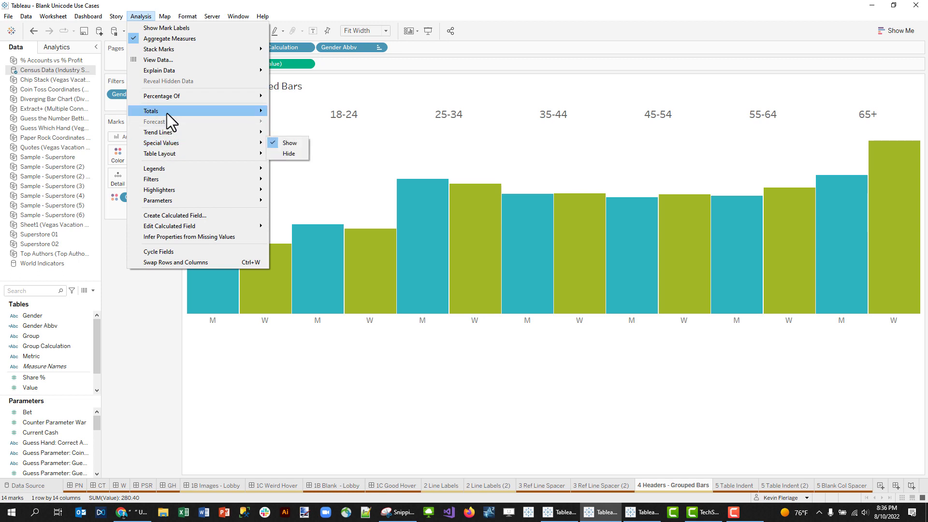
mouse_move(167, 111)
left_click(322, 158)
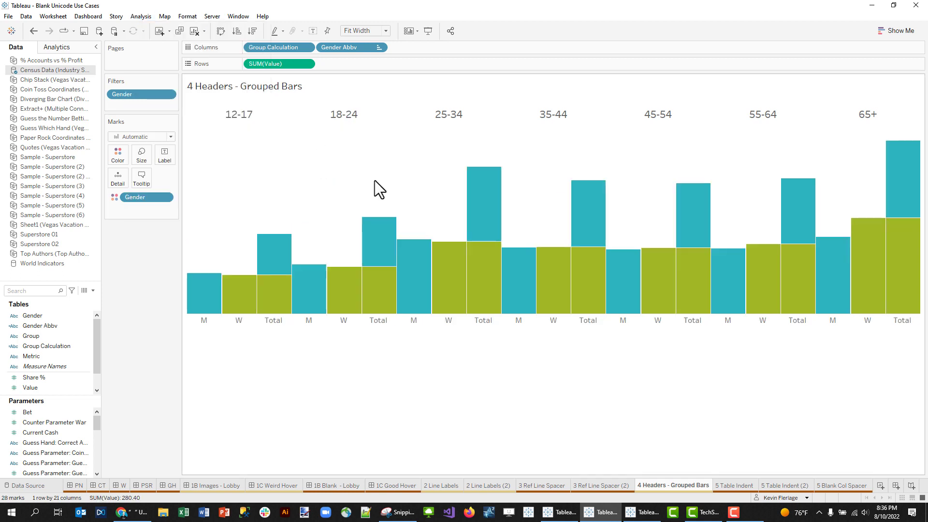
Hide the Total bars in each age group.
left_click(273, 268)
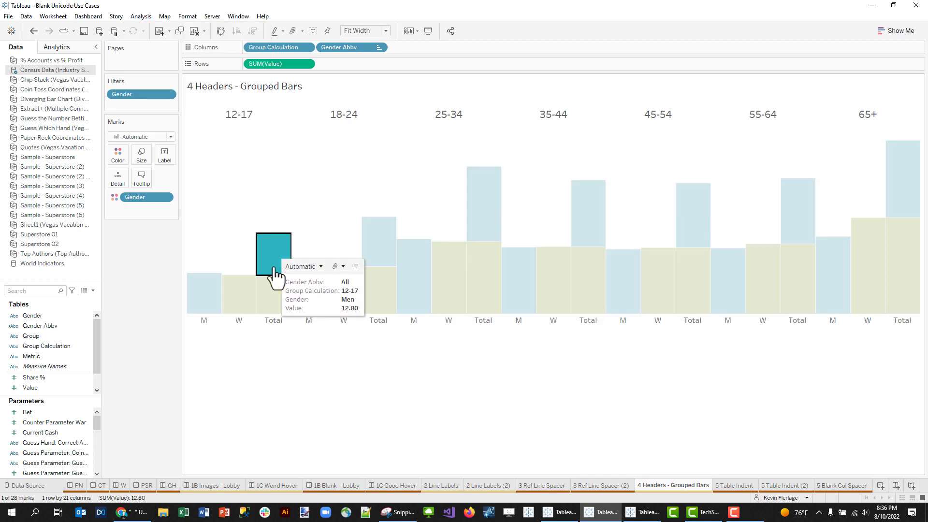
left_click(320, 267)
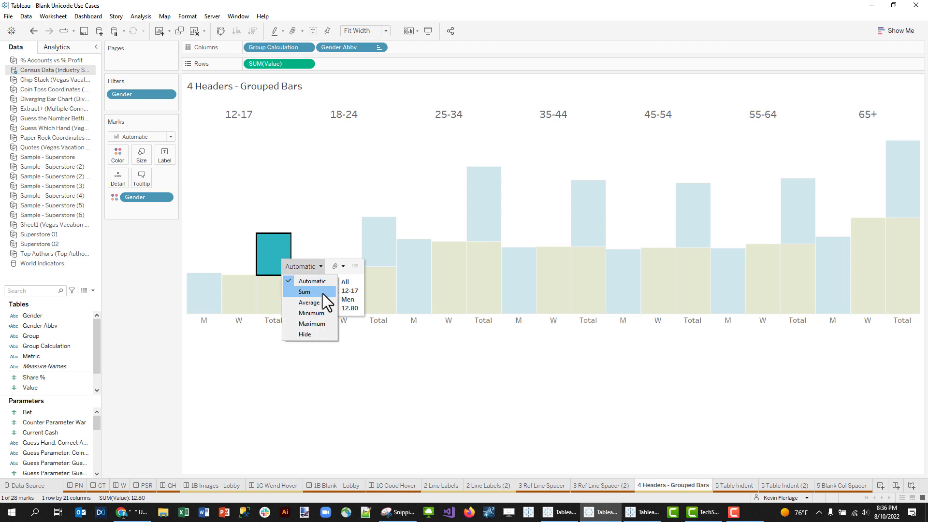
left_click(314, 335)
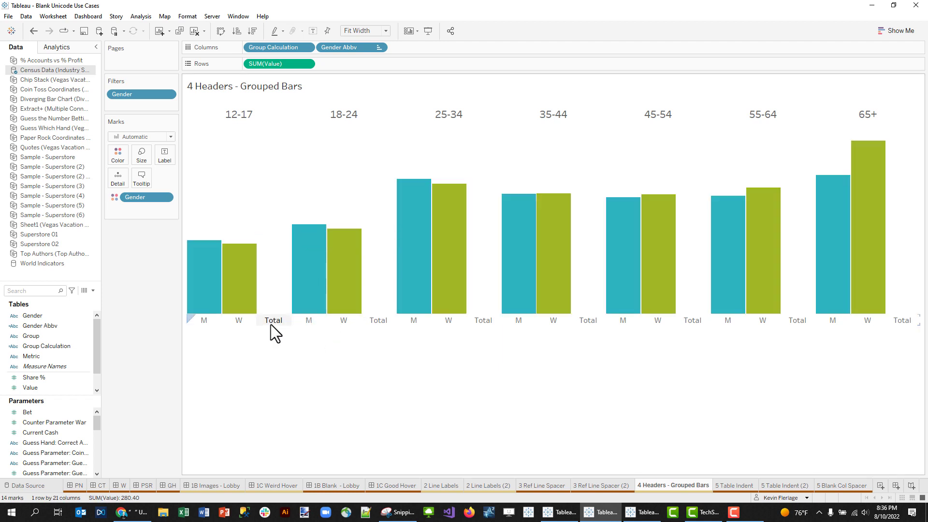
Clear the Totals label text so the Total headers show blank.
right_click(272, 322)
left_click(296, 369)
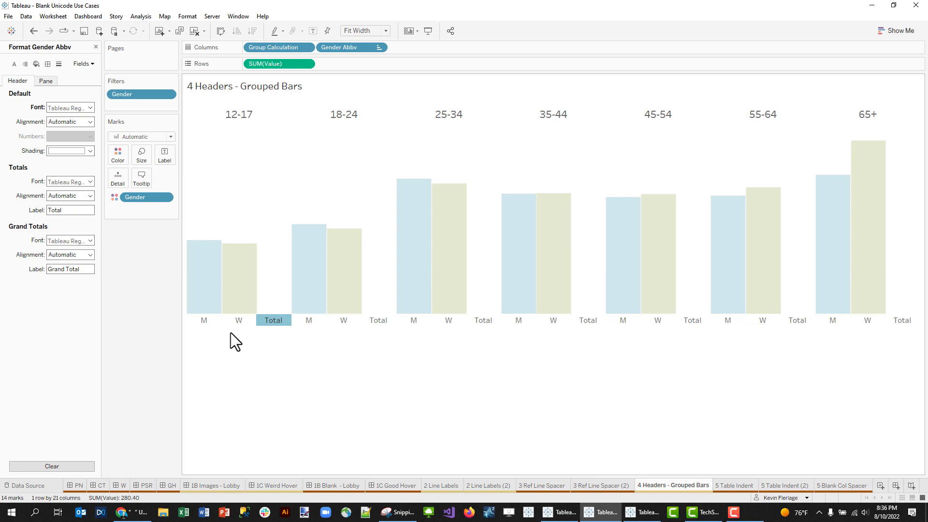
left_click_drag(75, 211, 16, 208)
key("BackSpace")
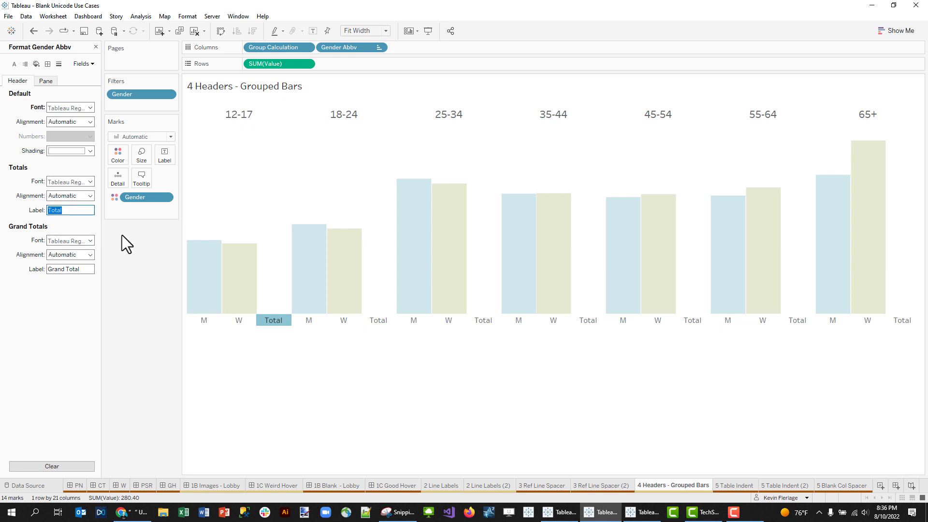
key("Return")
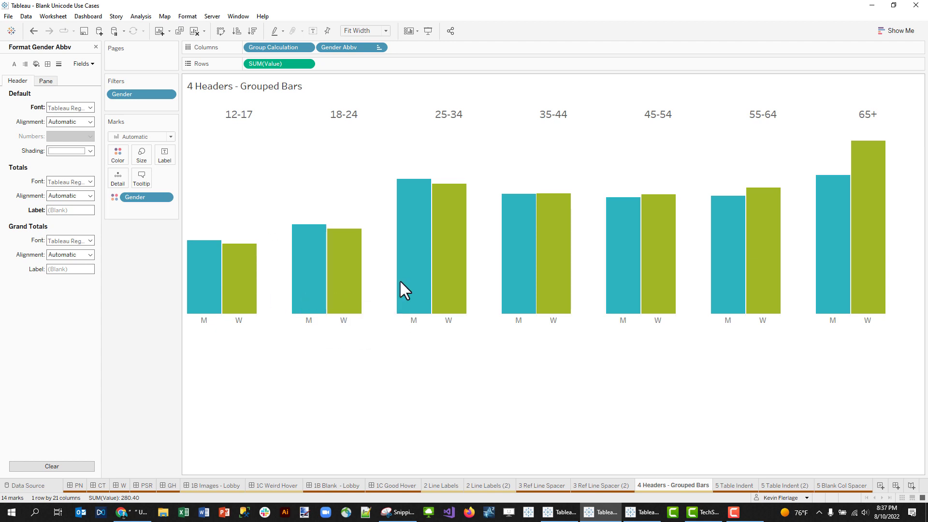
Deselect the 12-17 header and close the Format pane to restore the Data pane.
mouse_move(561, 312)
left_click(269, 114)
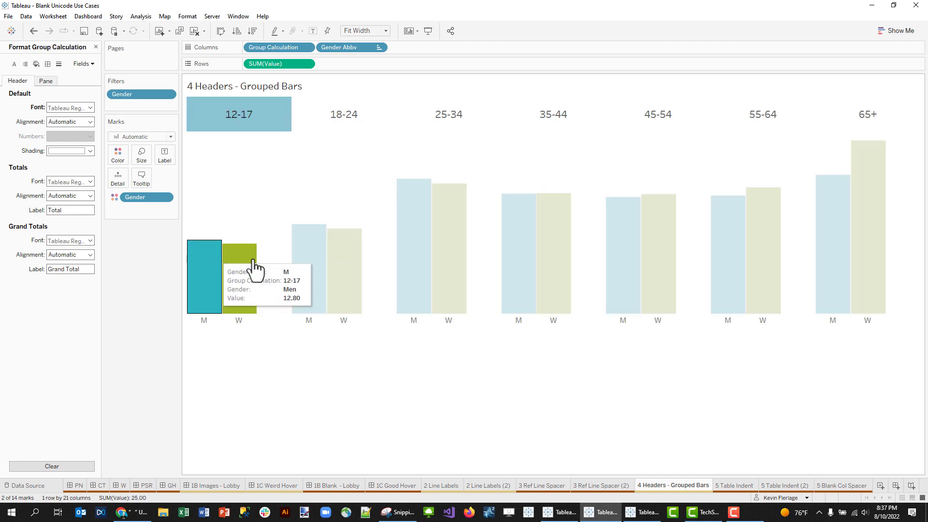
mouse_move(249, 264)
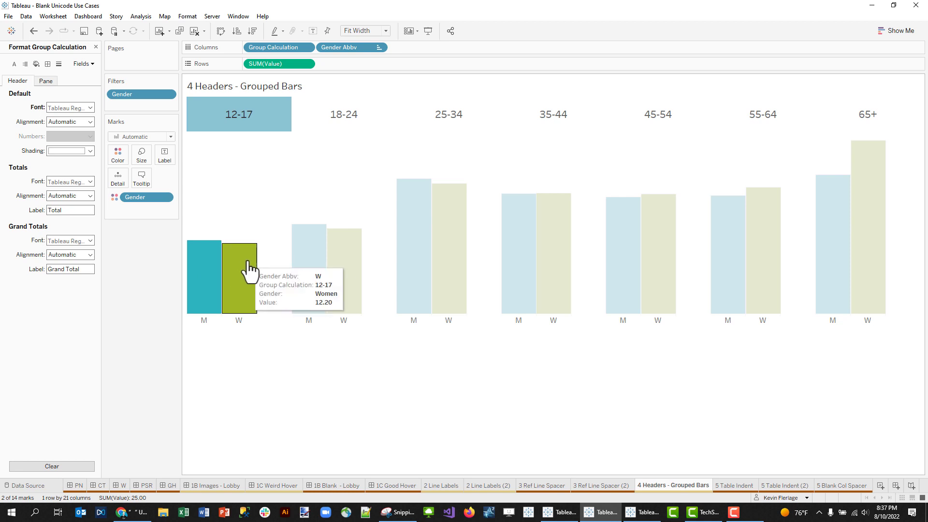
left_click(266, 115)
left_click(289, 375)
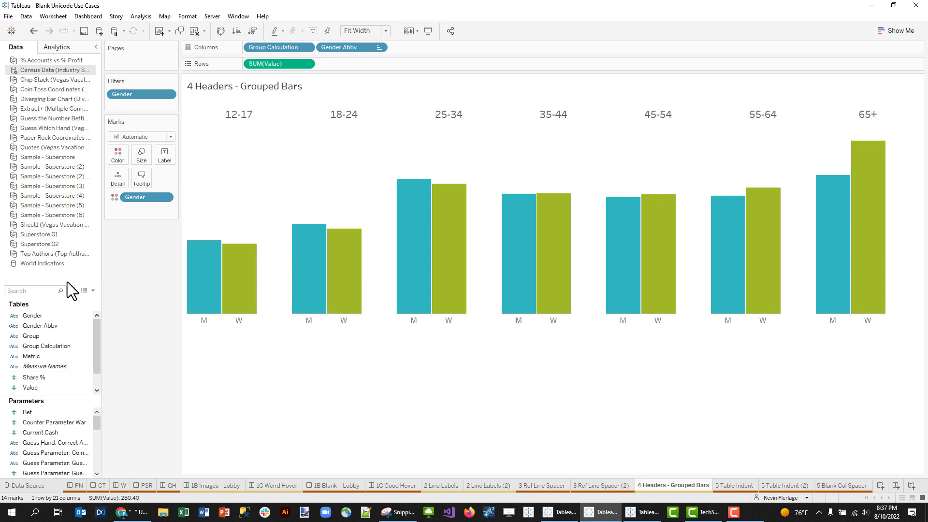
Edit the Group Calculation formula, placing the cursor after [Group] to extend its padding.
left_click_drag(70, 281, 67, 226)
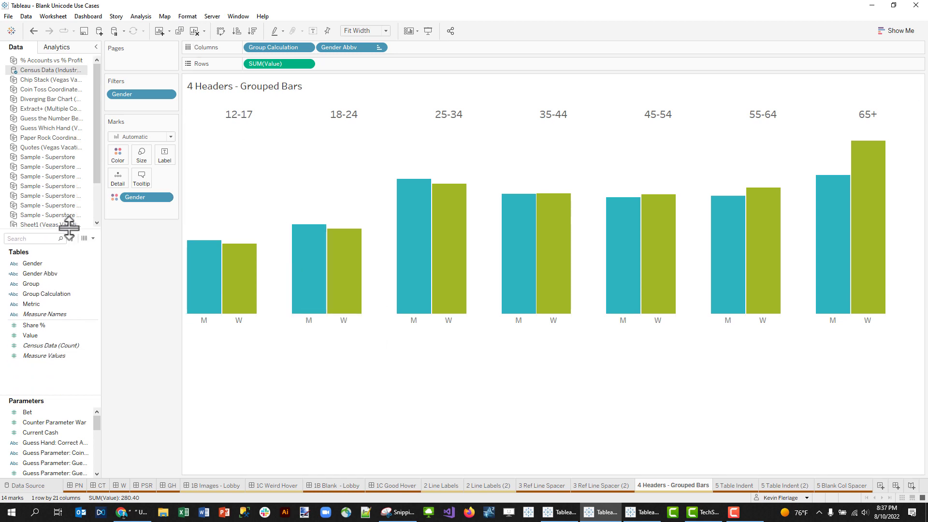
right_click(45, 290)
left_click(82, 95)
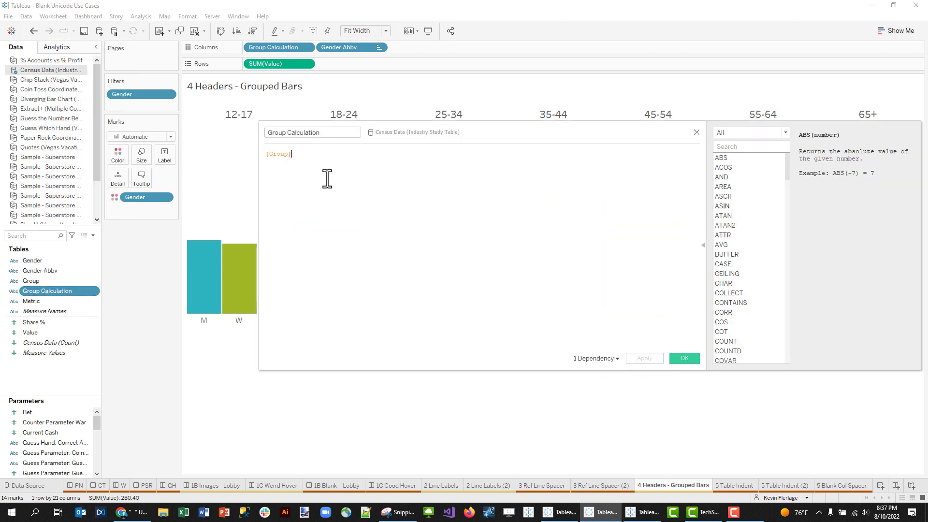
left_click_drag(293, 155, 242, 161)
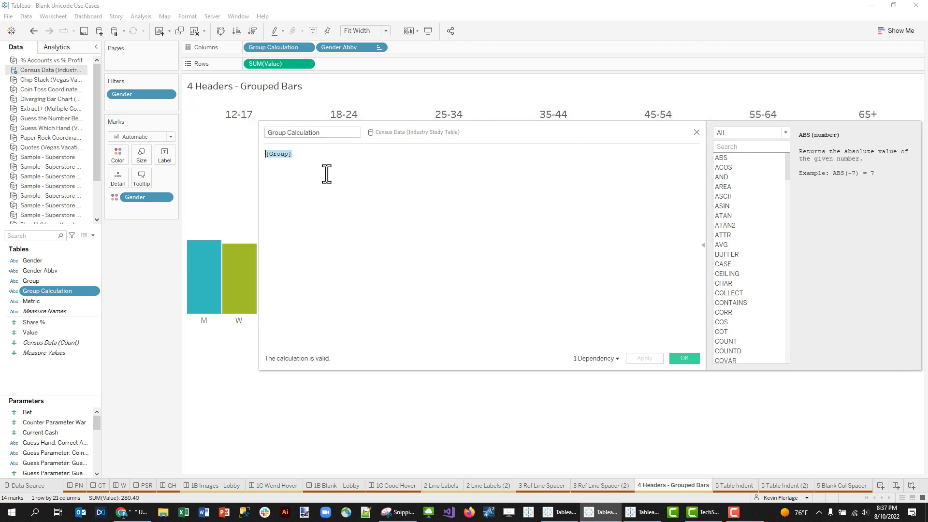
left_click(315, 155)
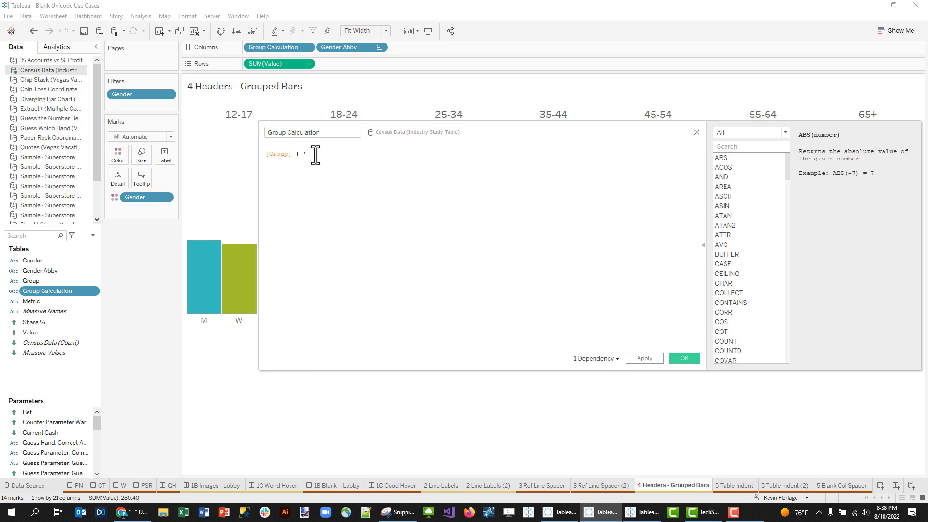
left_click(681, 360)
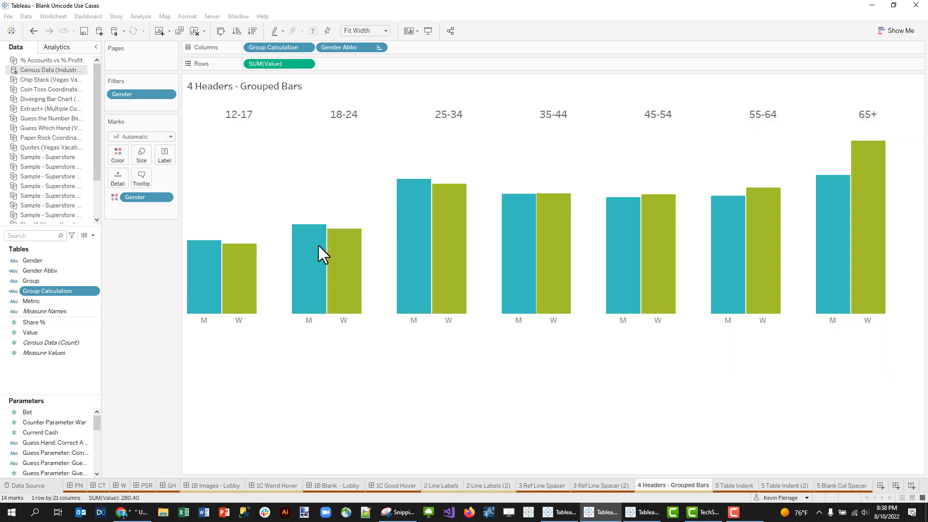
Replace the Group Calculation's blank padding and closing quote with a fresh quote, then check the headers.
left_click(50, 292)
right_click(50, 294)
left_click(91, 100)
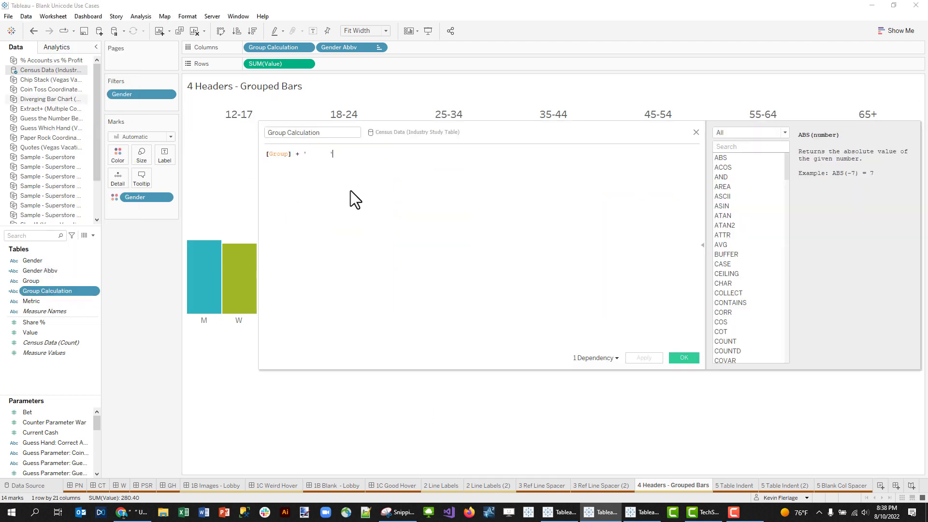
left_click_drag(307, 155, 384, 159)
key("Delete")
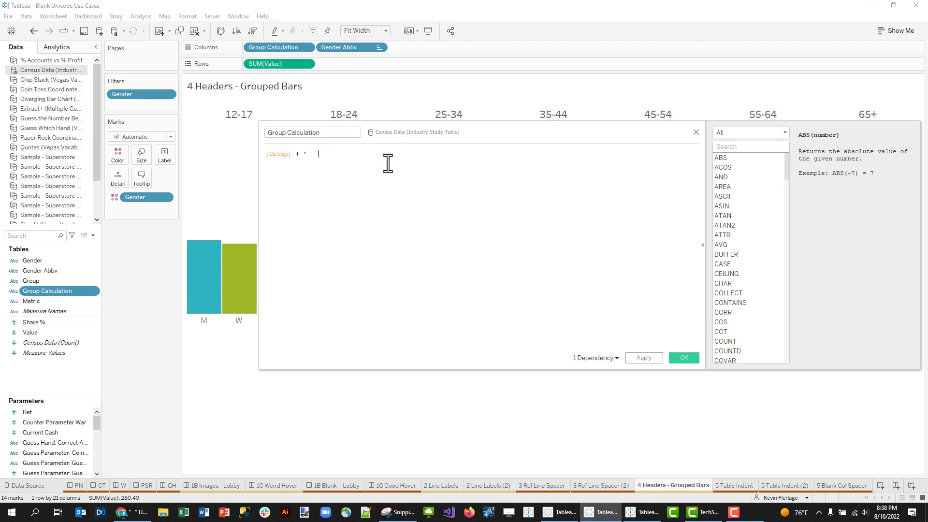
type("'")
left_click(683, 357)
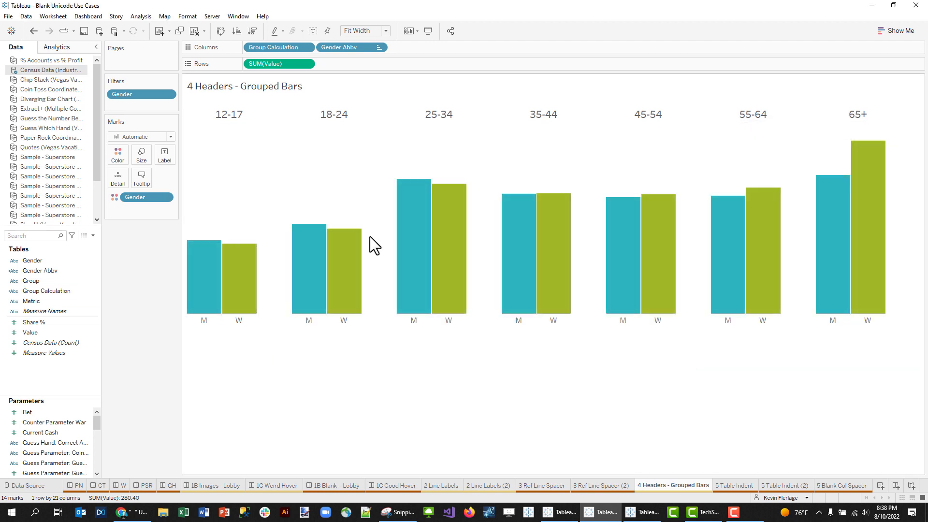
left_click(246, 122)
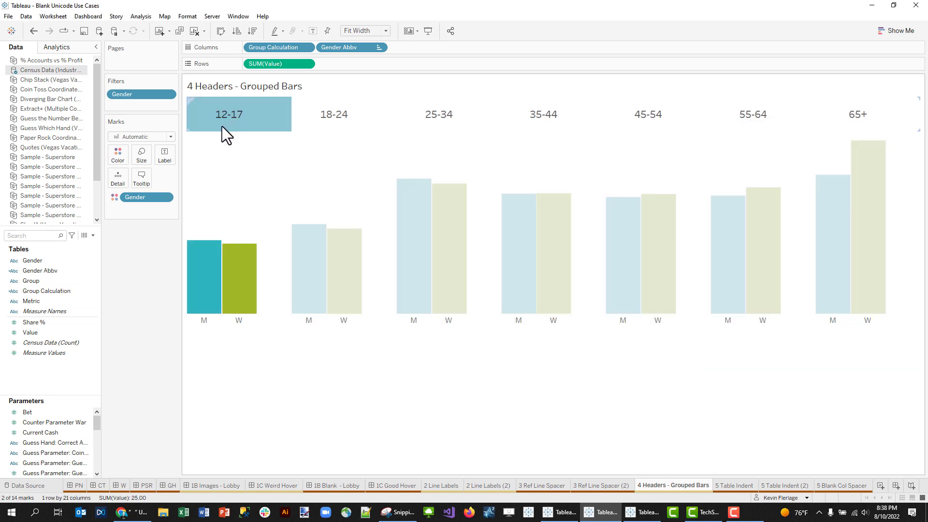
Add one more blank U+2800 between the quotes so the 12-17 header re-centres.
right_click(58, 289)
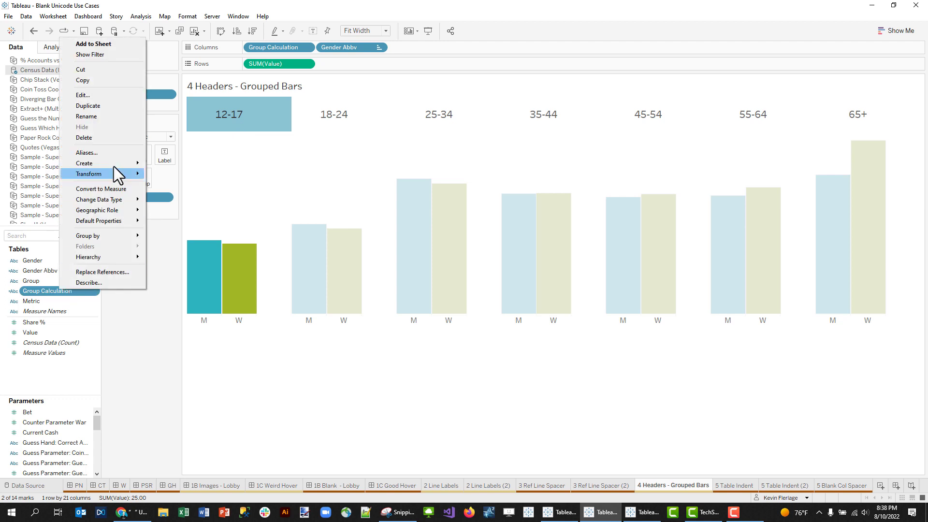
left_click(104, 97)
left_click(315, 153)
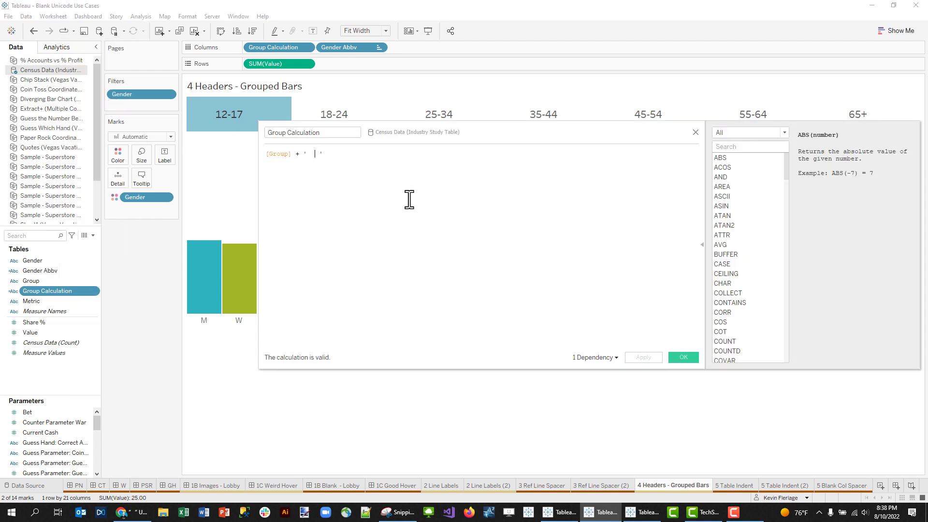
left_click(682, 357)
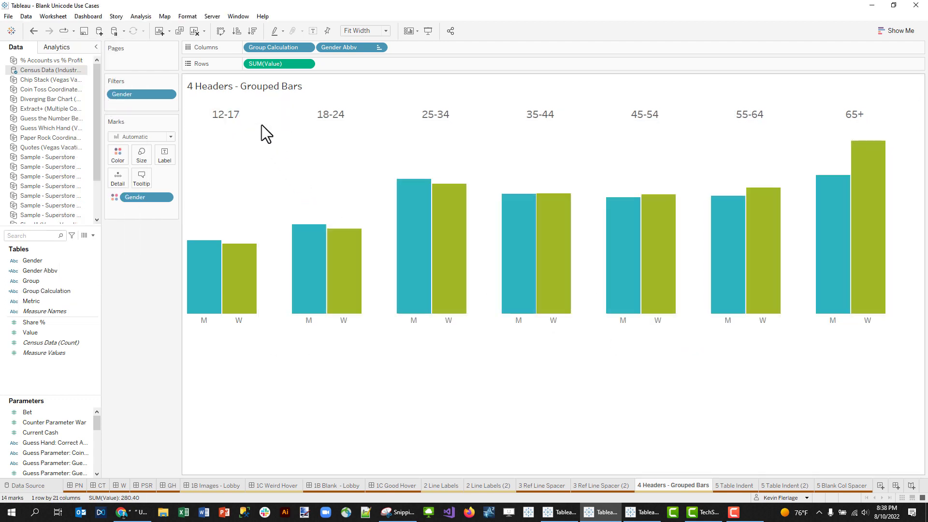
left_click(260, 124)
Try Right alignment on the Population Urban measure headers, then undo to keep them centred.
left_click(294, 395)
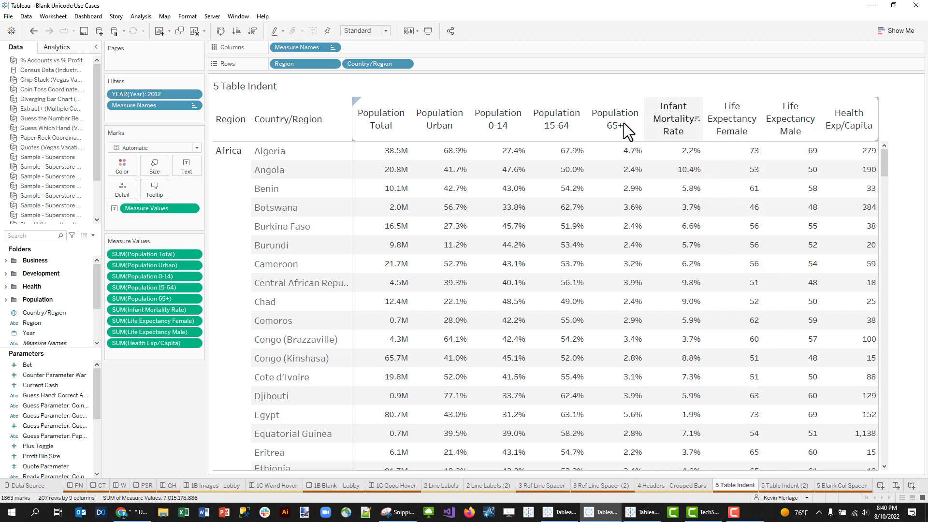
right_click(442, 124)
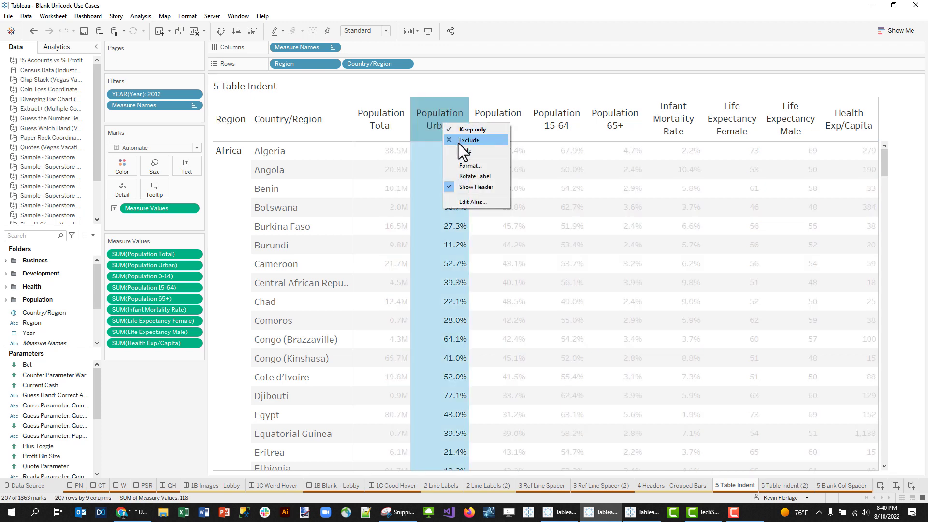
left_click(458, 143)
left_click(90, 122)
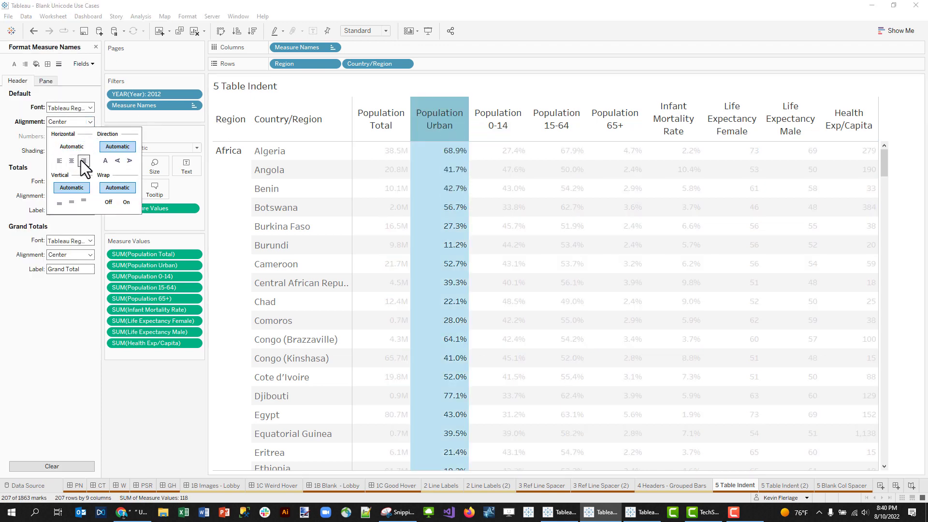
left_click(213, 307)
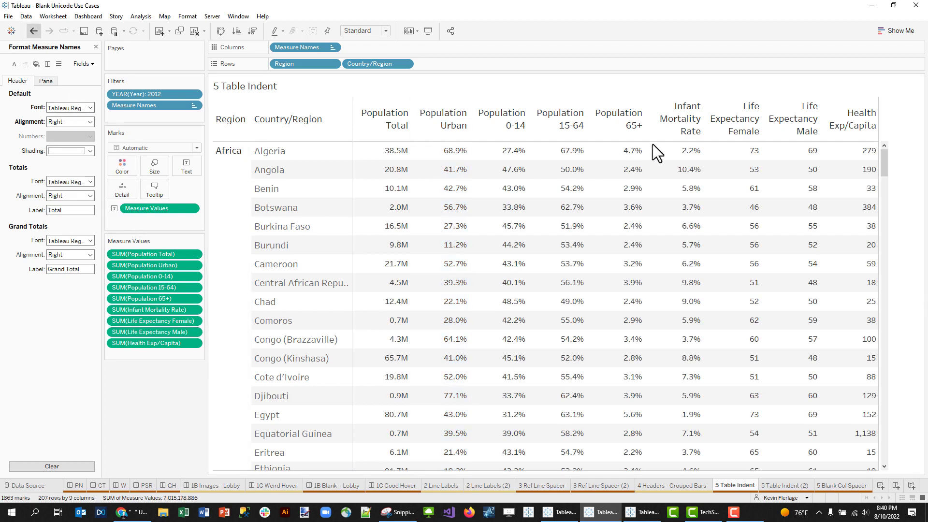
key("ctrl+z")
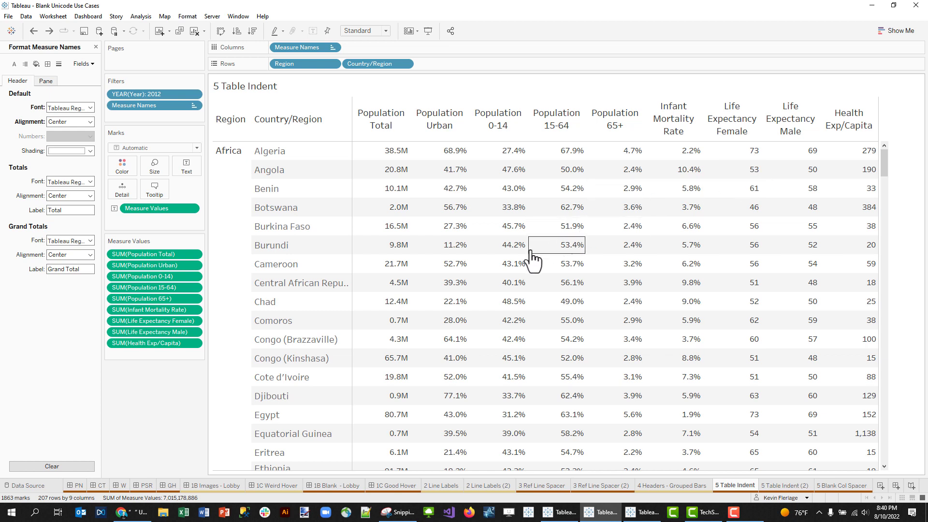
Add blank padding after <Measure Values> in the table's text label.
left_click(186, 168)
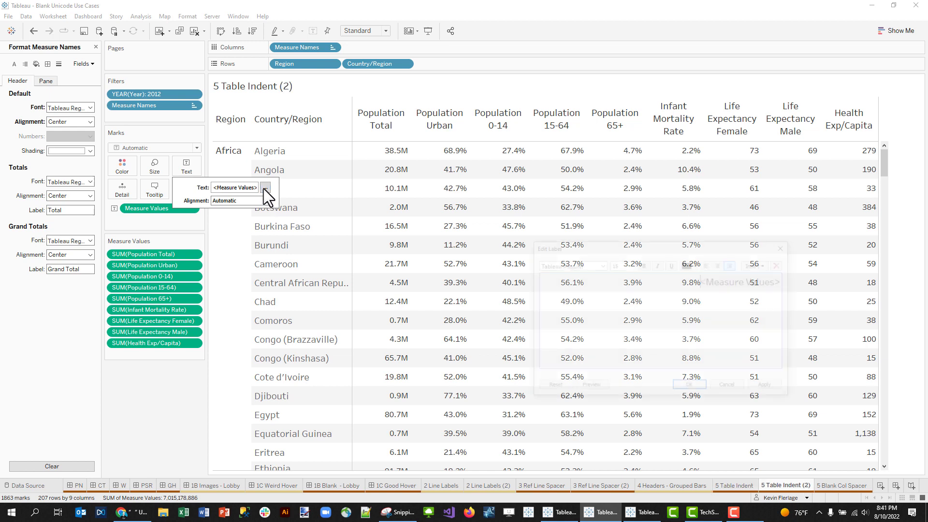
left_click(264, 188)
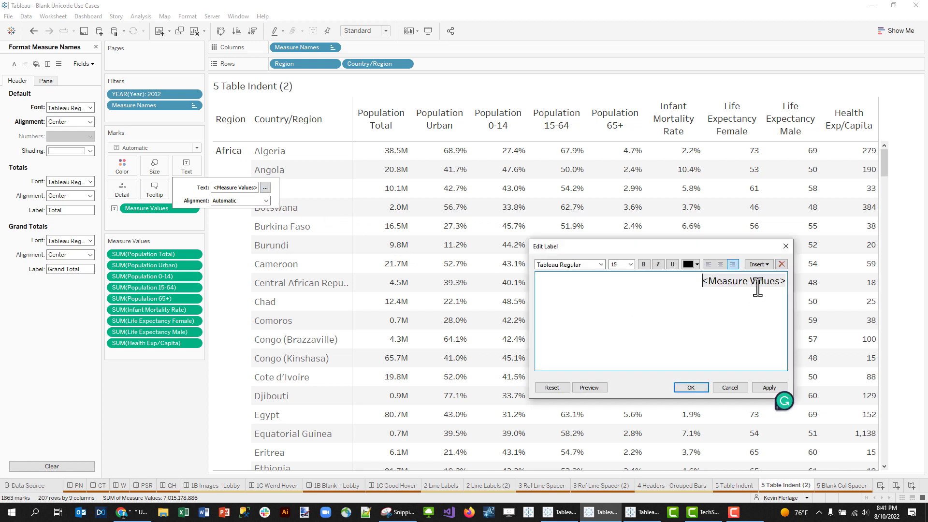
left_click(785, 283)
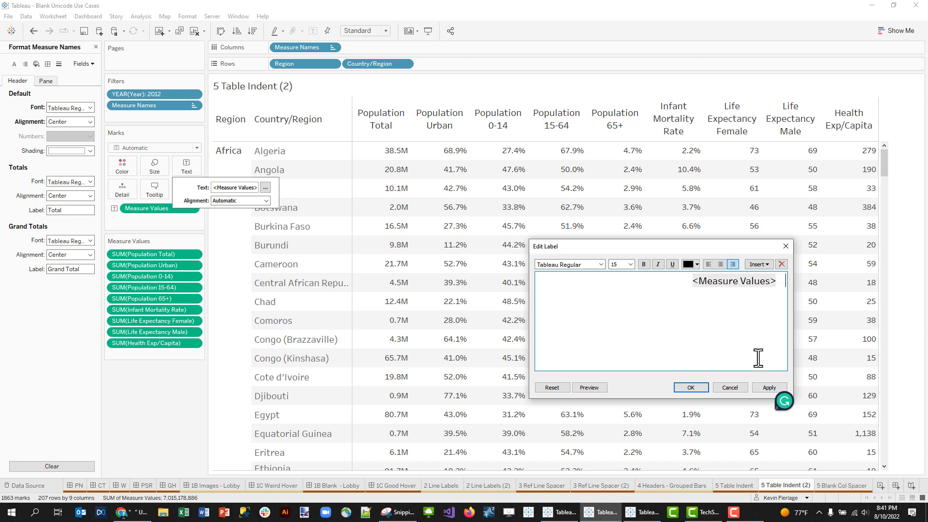
left_click(694, 388)
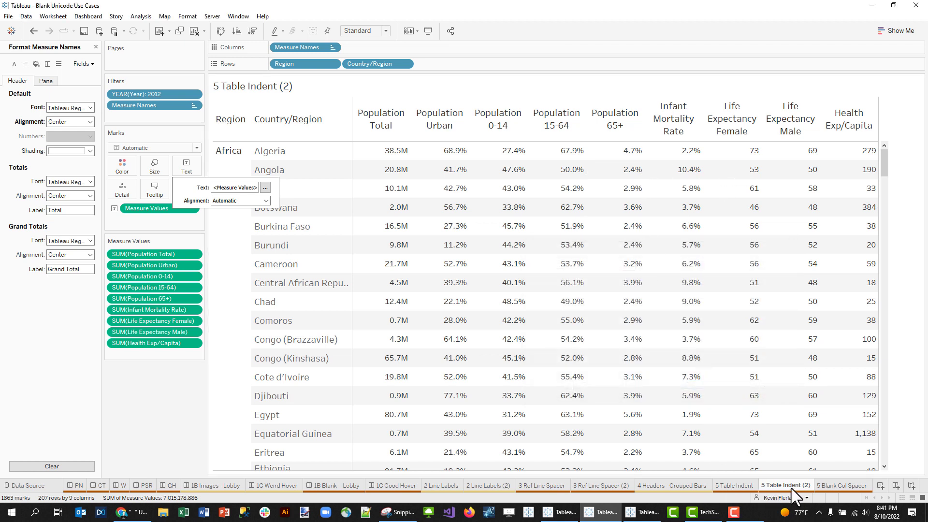
left_click(265, 188)
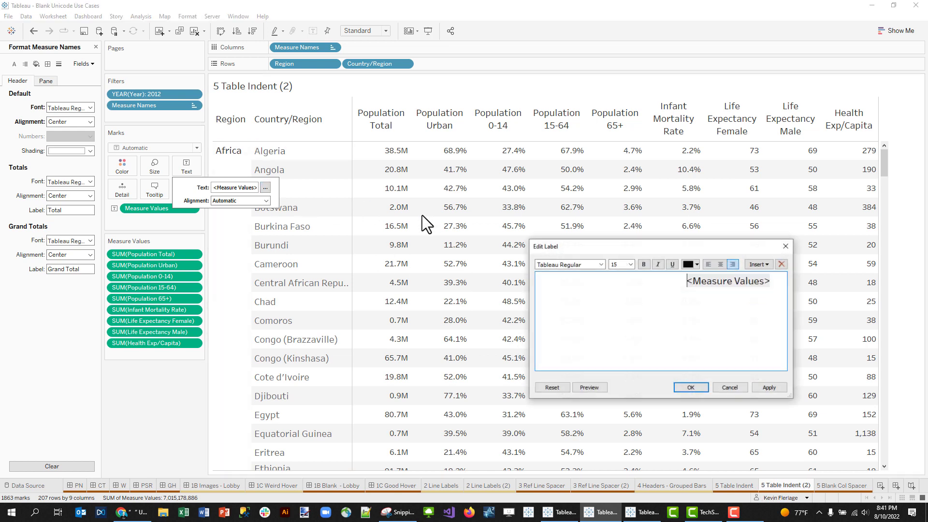
left_click_drag(774, 282, 798, 285)
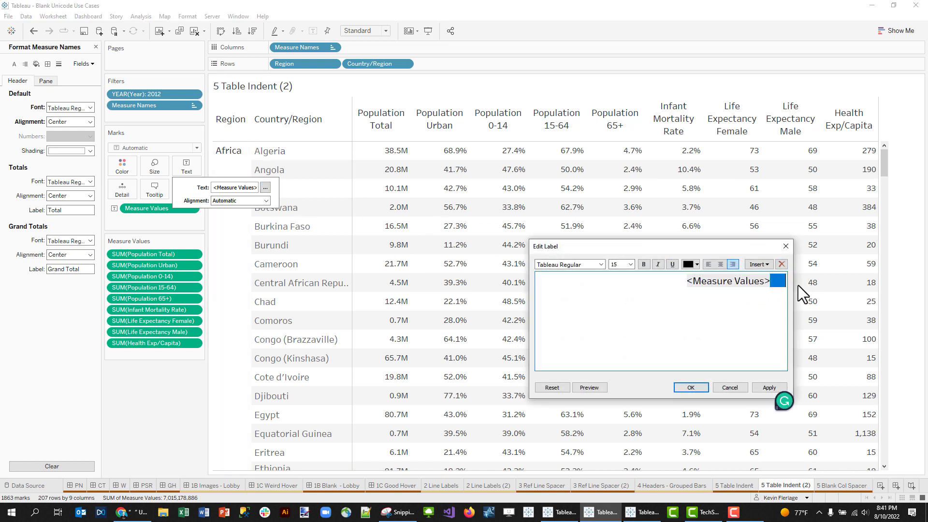
key("Delete")
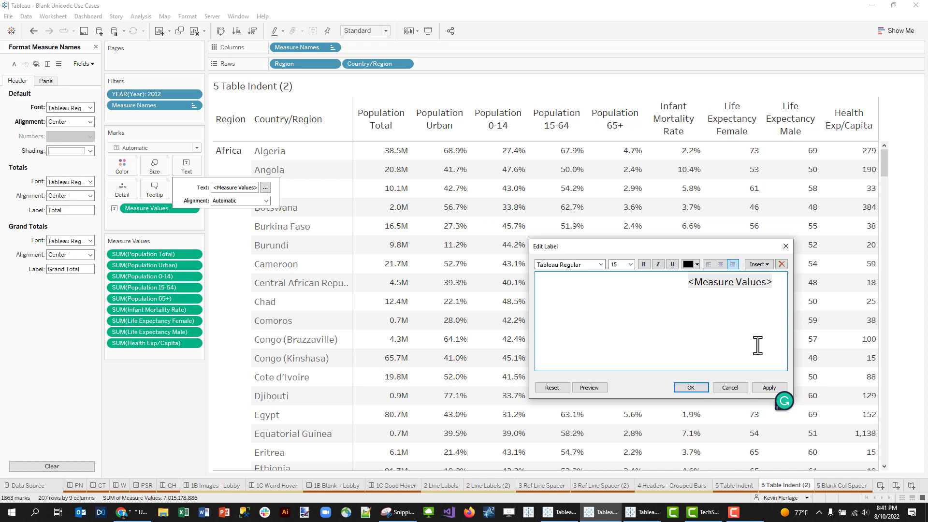
left_click(695, 385)
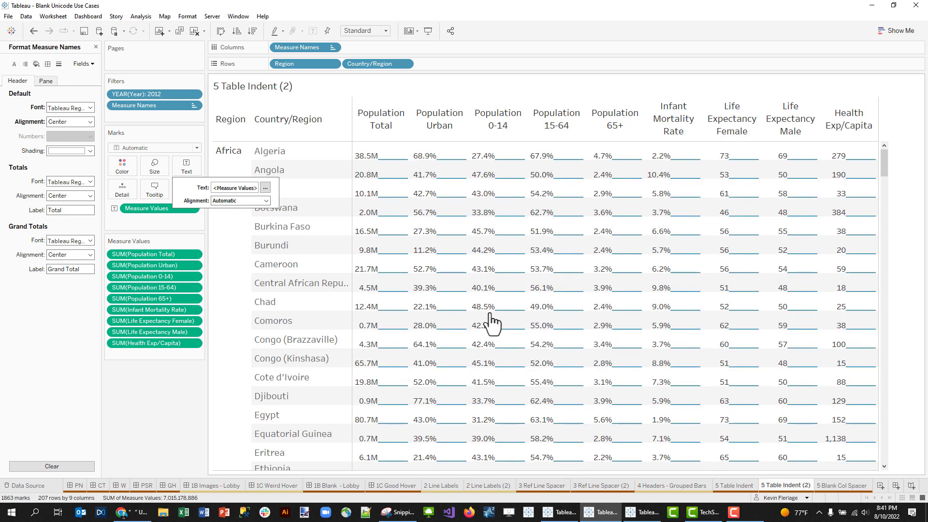
Set the whole value label text to font size 15.
left_click(265, 188)
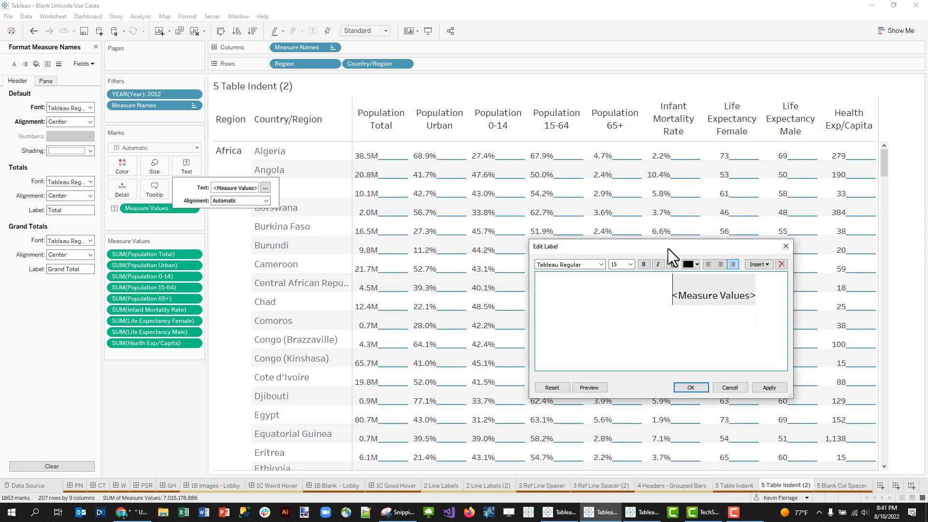
left_click_drag(648, 285, 766, 293)
left_click(630, 264)
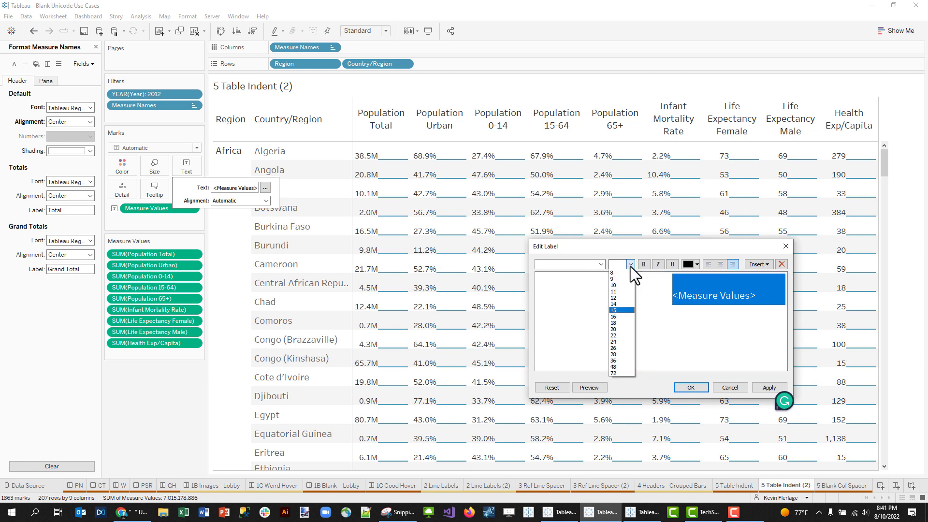
left_click(617, 311)
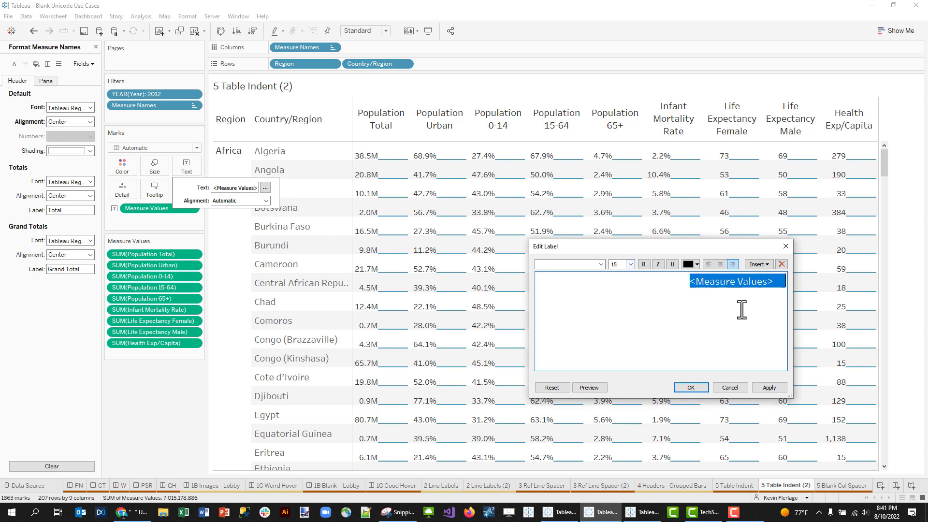
left_click(688, 385)
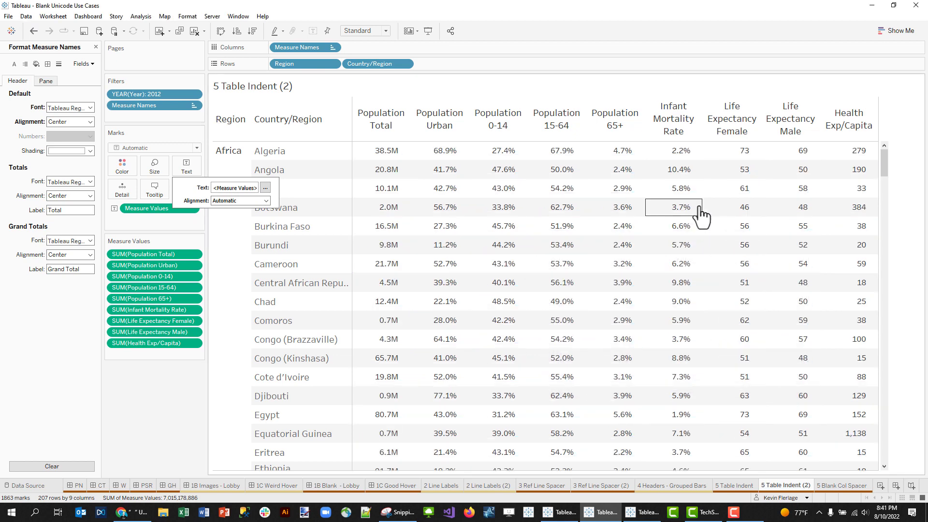
Centre-align the padded value label, then go to the 5 Blank Col Spacer sheet.
left_click(265, 187)
left_click(776, 282)
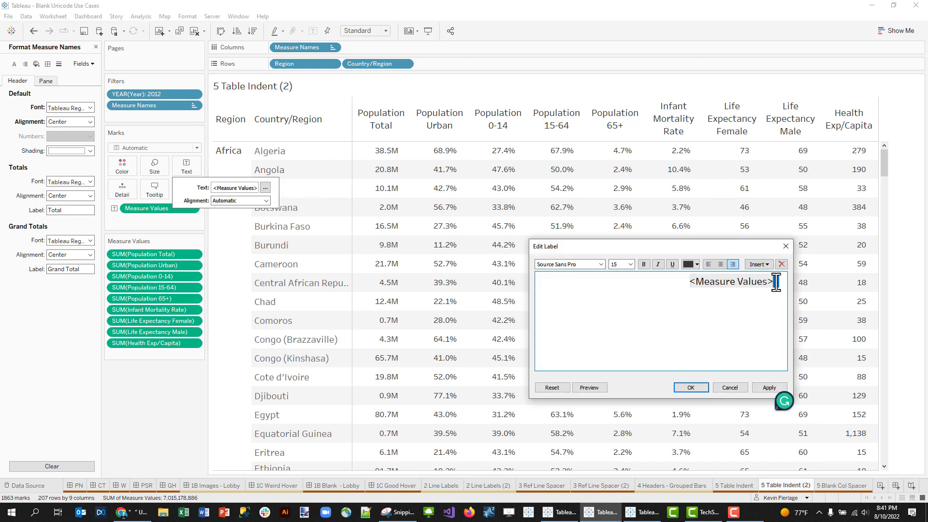
left_click(691, 388)
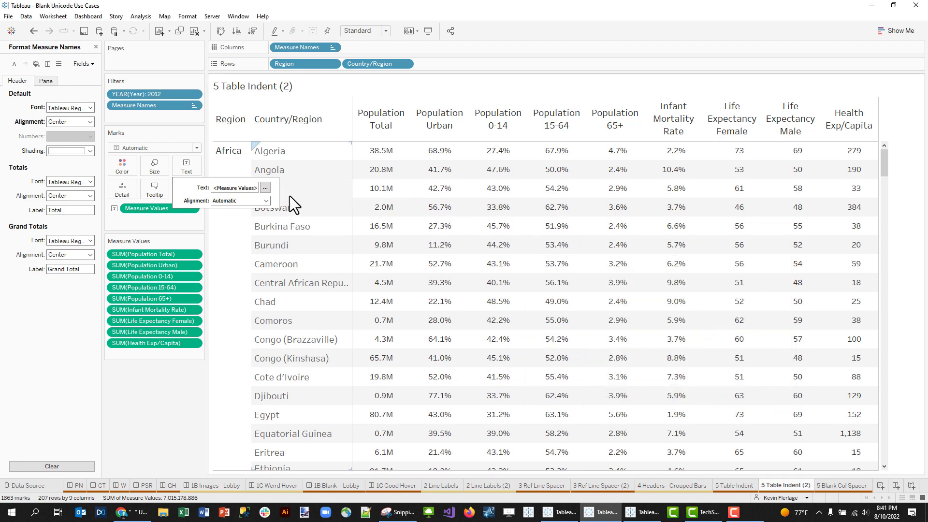
left_click(265, 187)
key("ctrl+e")
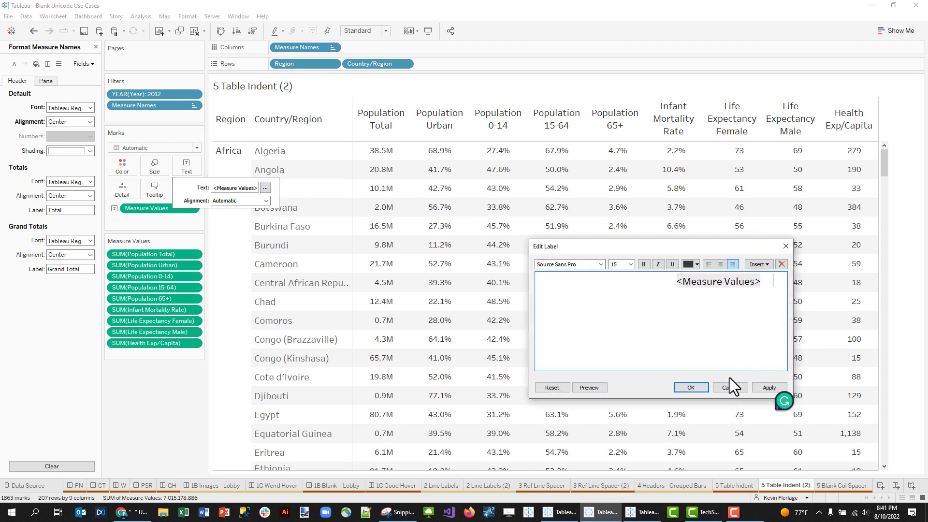
left_click(691, 387)
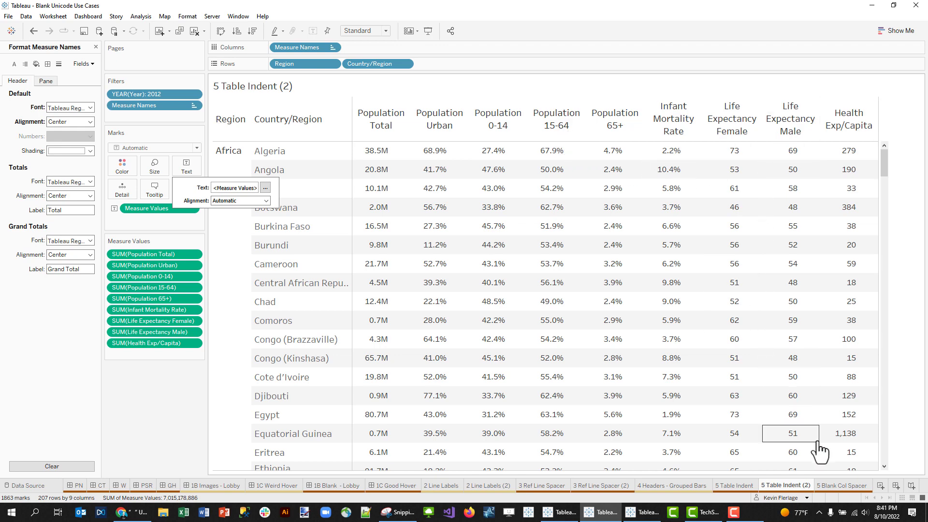
left_click(845, 486)
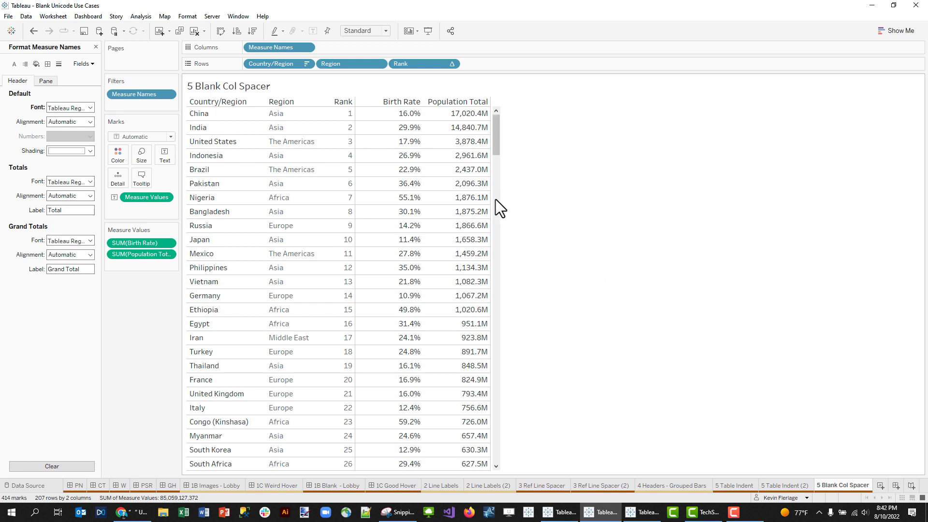
Move the Rank pill to the front of the Rows shelf and narrow the Rank column.
mouse_move(414, 128)
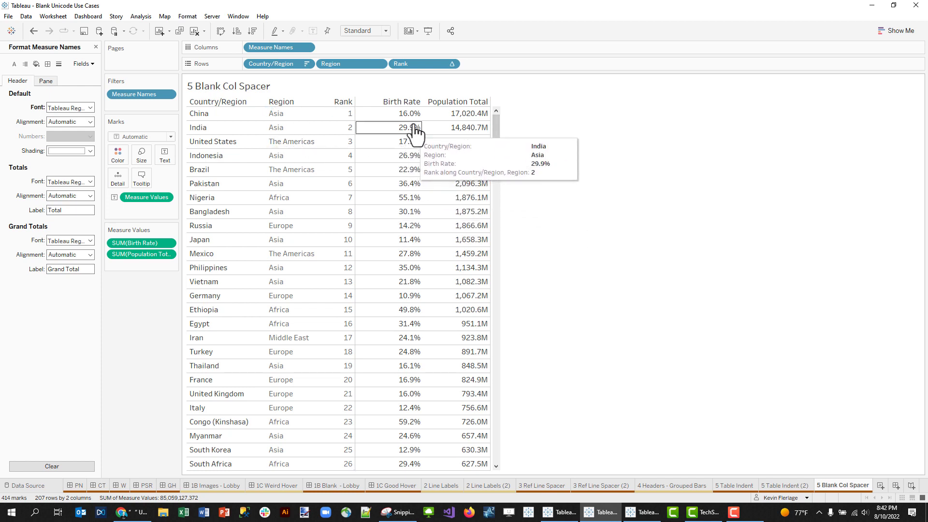
mouse_move(464, 205)
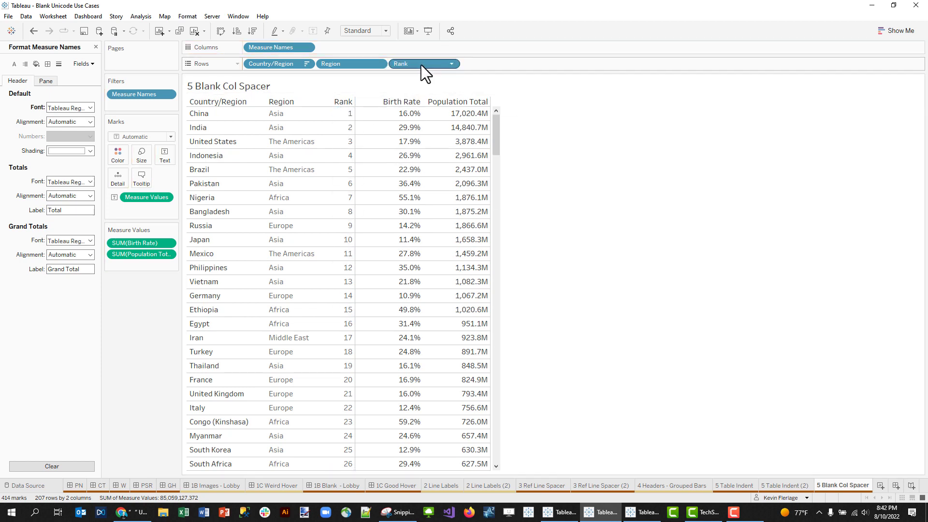
left_click_drag(421, 65, 261, 66)
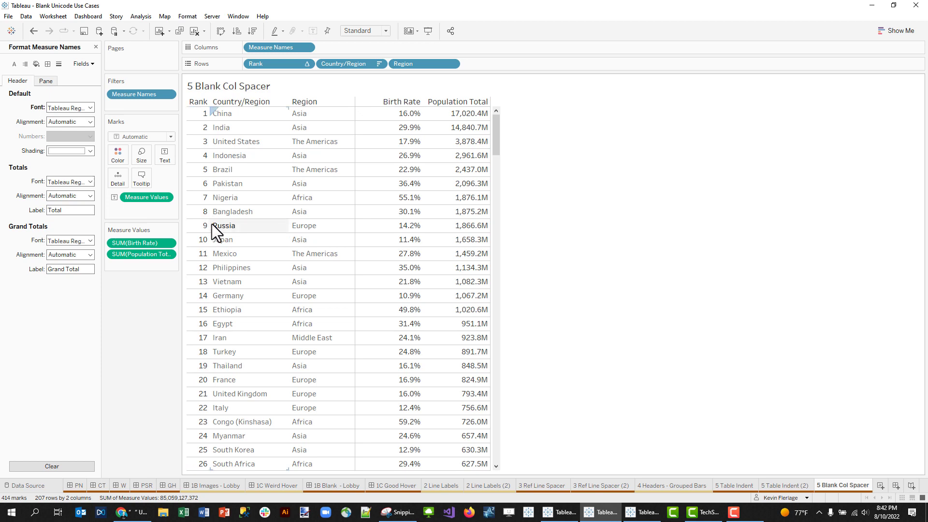
mouse_move(213, 223)
left_mouse_down()
mouse_move(227, 226)
mouse_move(201, 227)
left_mouse_up()
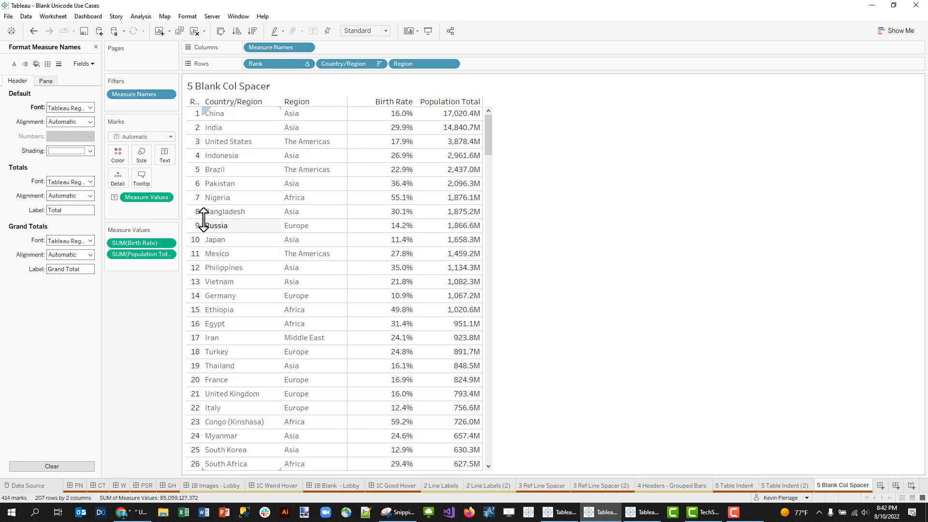
Create a blank calculated field named Spacer.
left_click(96, 47)
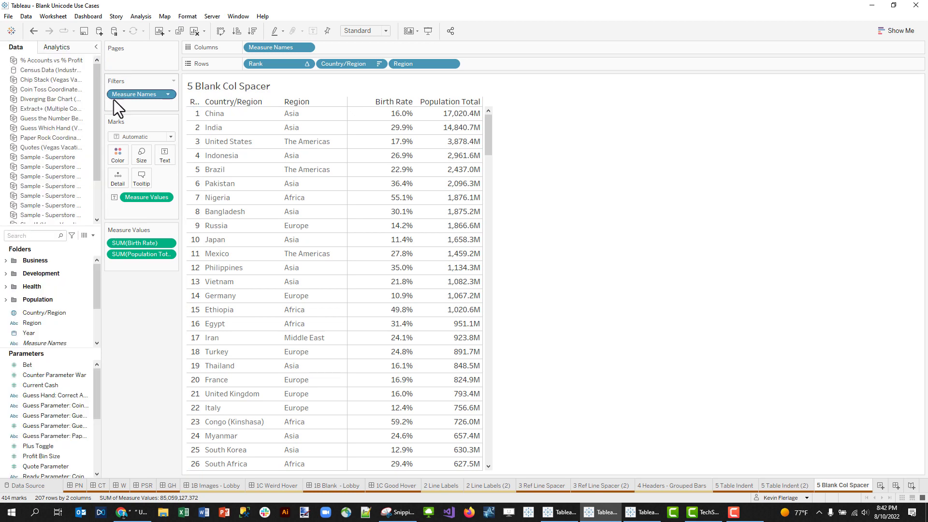
left_click(43, 235)
type("spa")
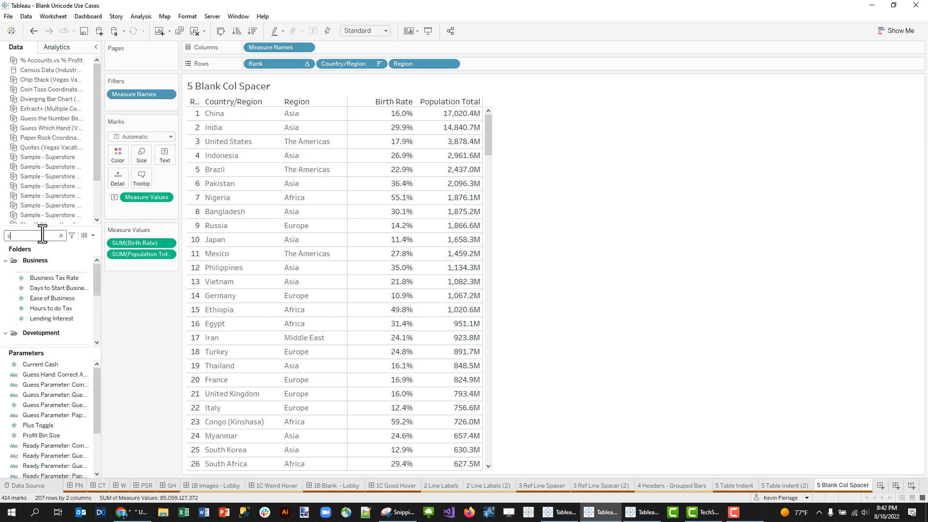
left_click(93, 235)
left_click(86, 250)
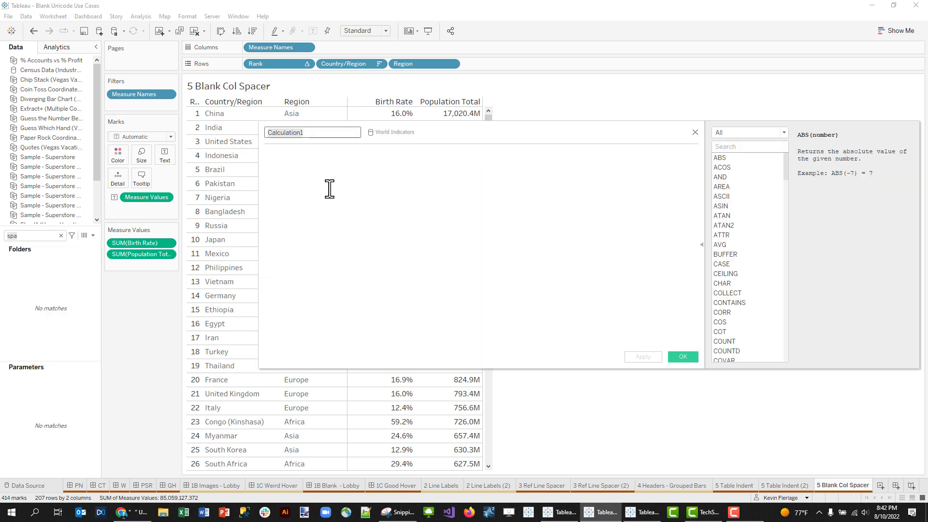
type("Spacer")
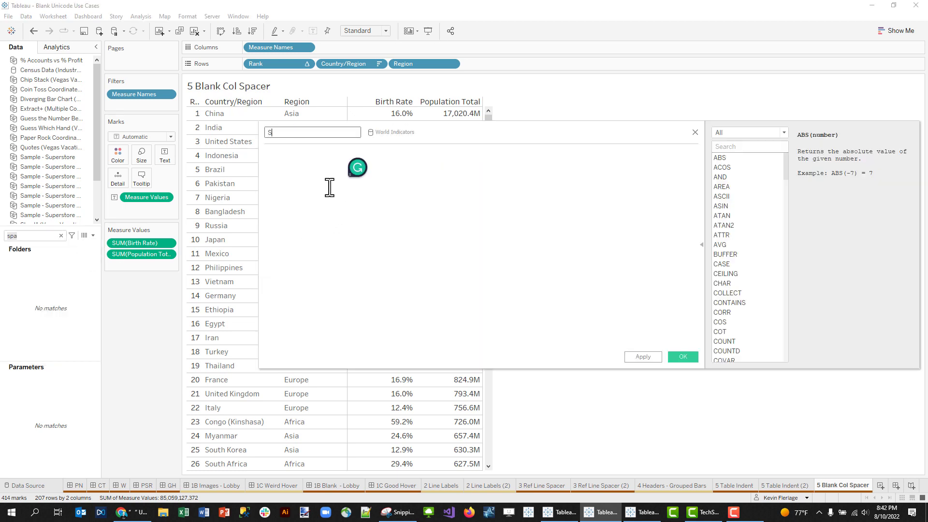
left_click(296, 154)
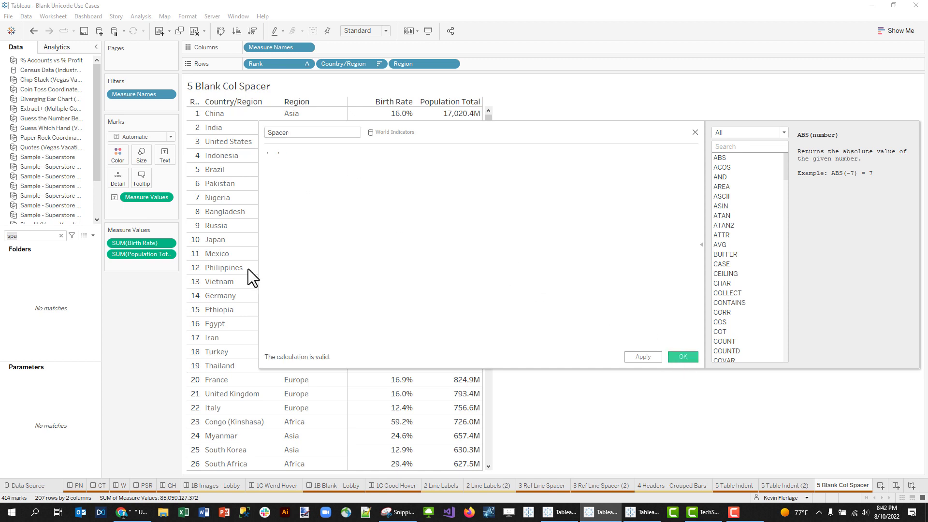
key("Return")
Put Spacer on Rows after Rank, narrow it, and widen Rank to show its header.
left_click(60, 235)
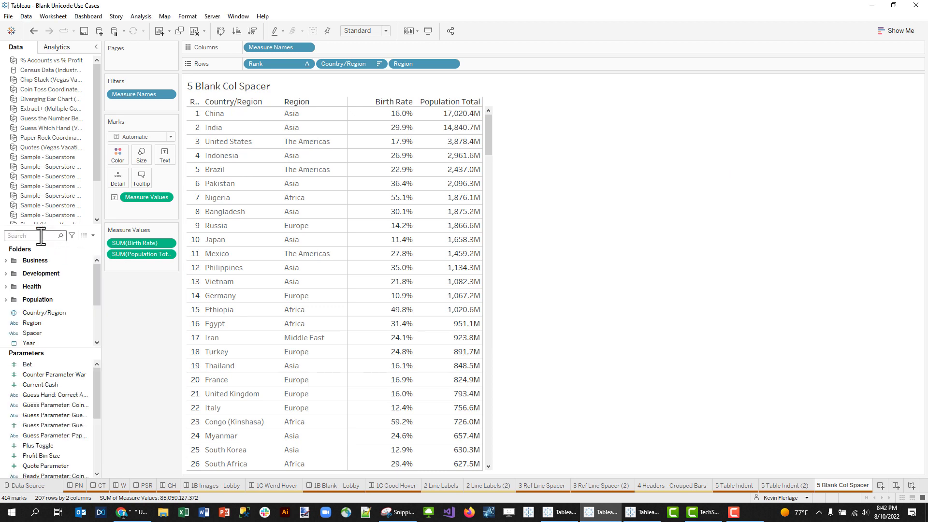
left_click(41, 236)
type("spa")
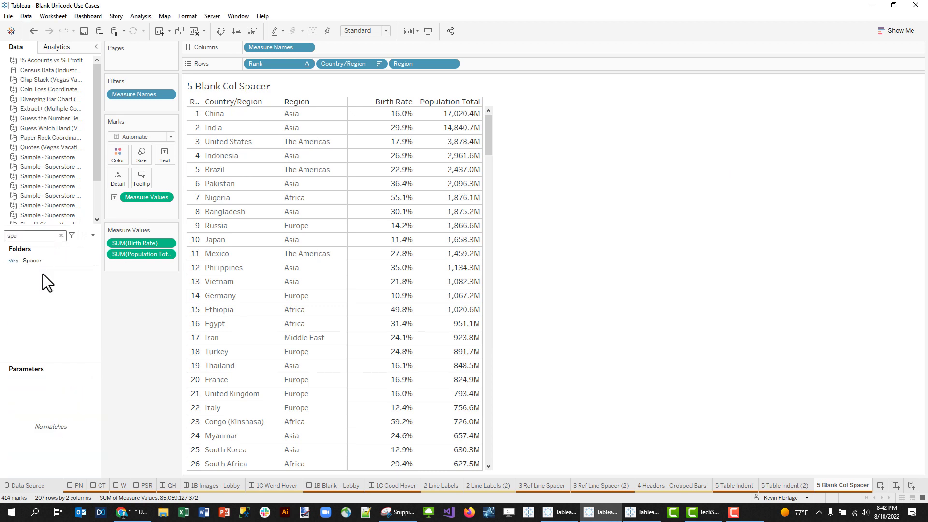
left_click_drag(38, 264, 317, 68)
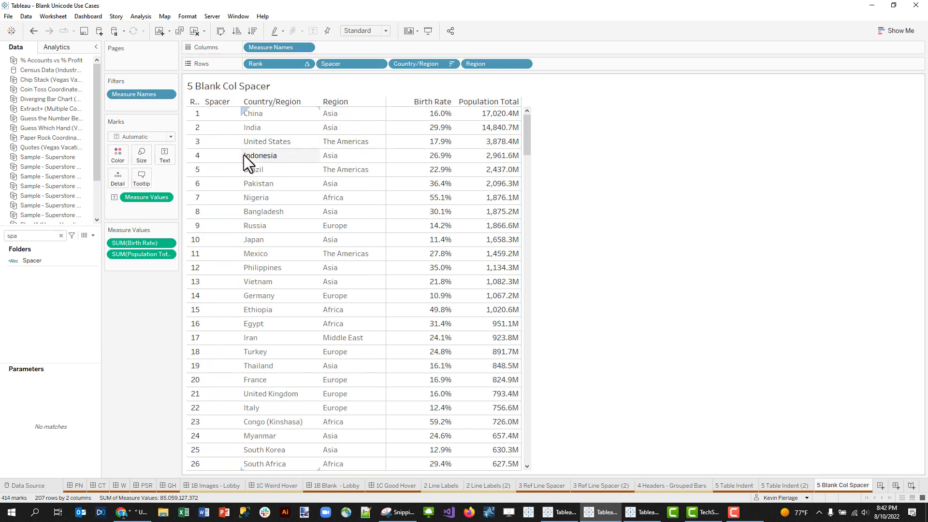
left_click_drag(222, 157, 205, 157)
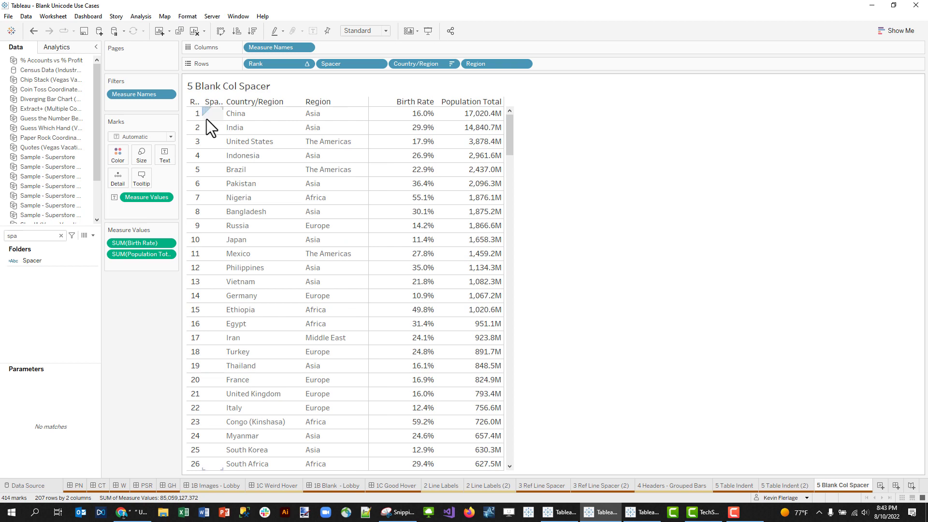
left_click_drag(201, 126, 207, 126)
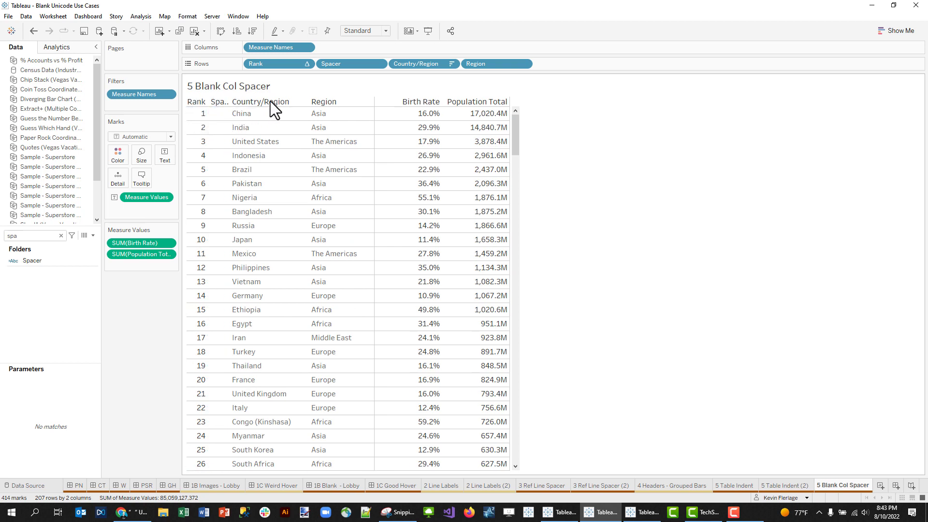
left_click(81, 261)
Open the Spacer calculation for editing and delete its name.
right_click(51, 260)
left_click(80, 317)
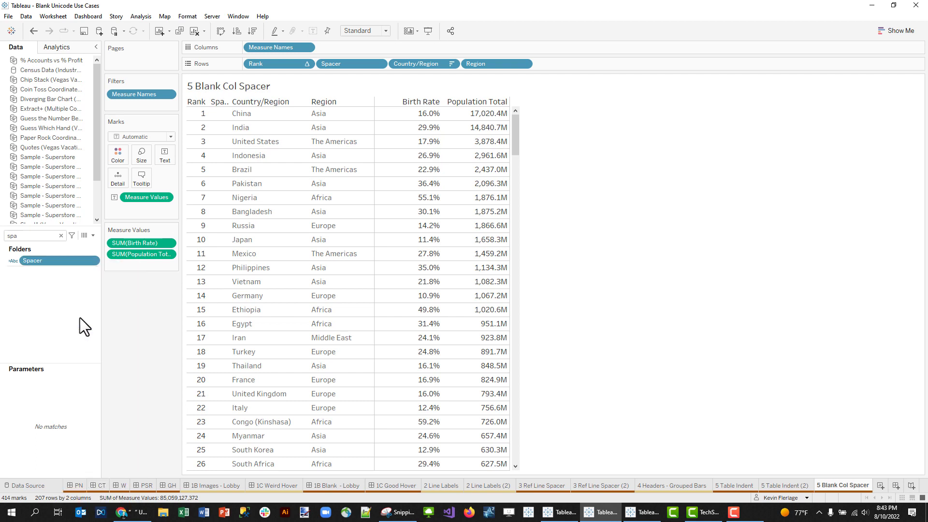
left_click_drag(303, 136, 261, 131)
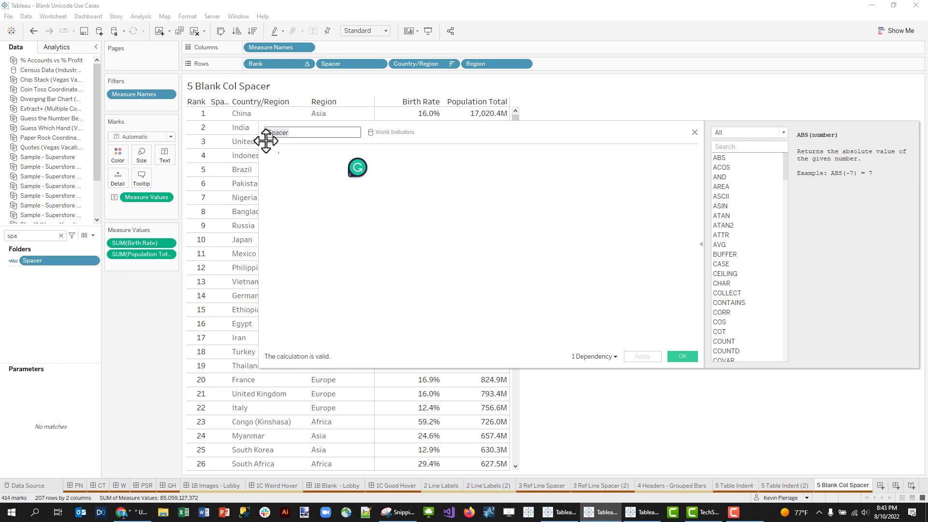
key("BackSpace")
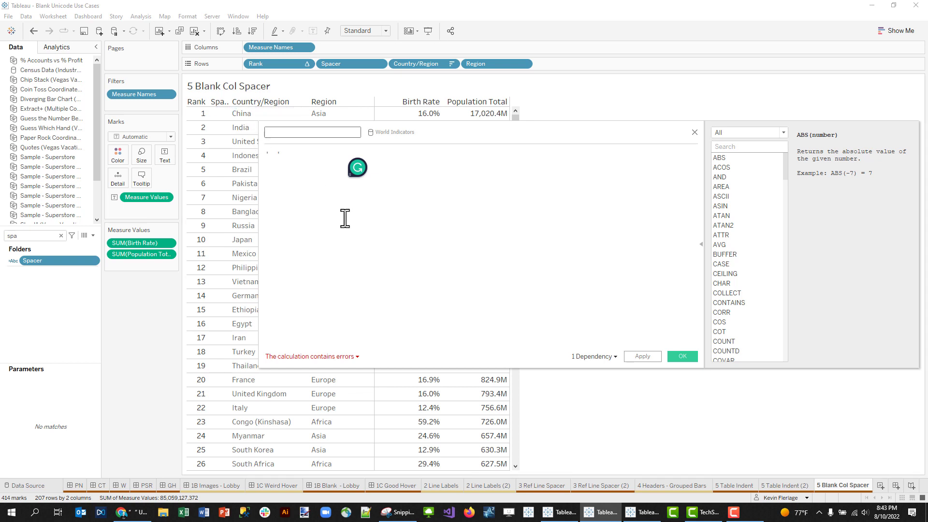
Check the name error, then save Spacer with a blank U+2800 name.
left_click(337, 357)
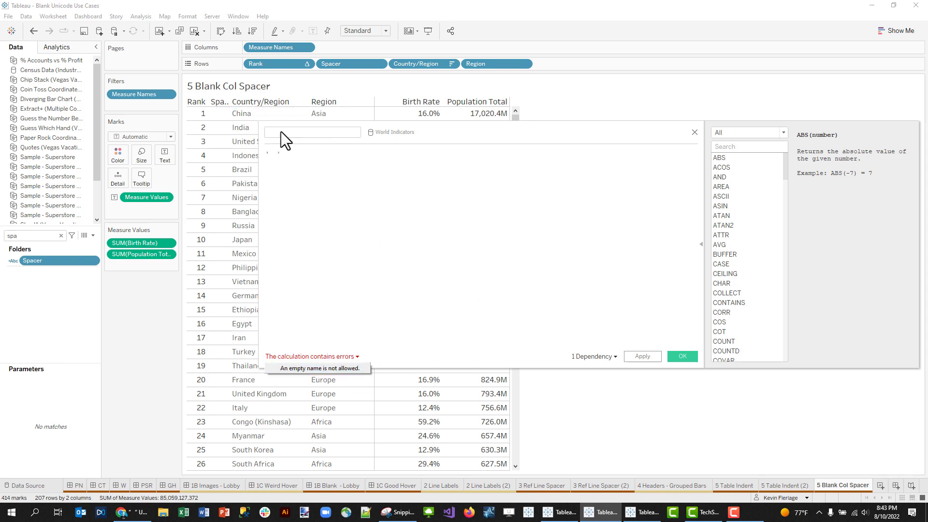
left_click(281, 132)
left_click(332, 356)
left_click(290, 132)
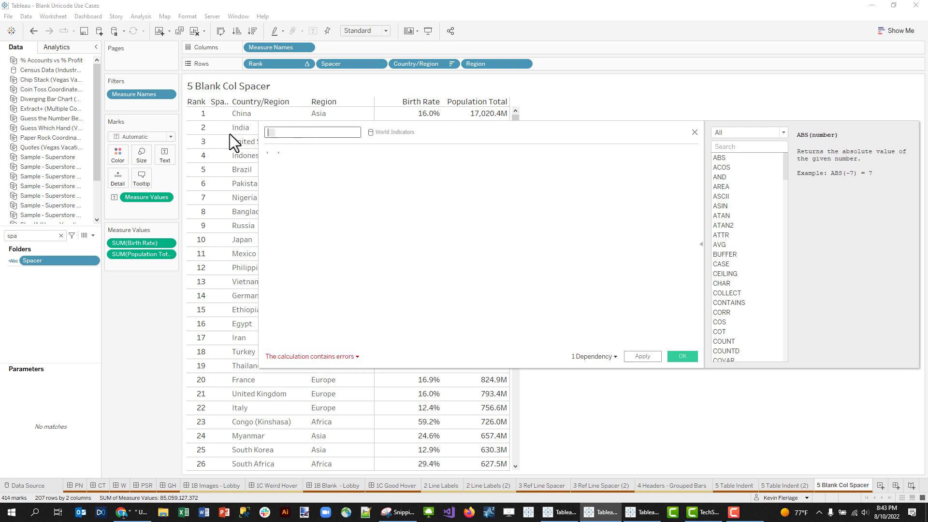
left_click(397, 285)
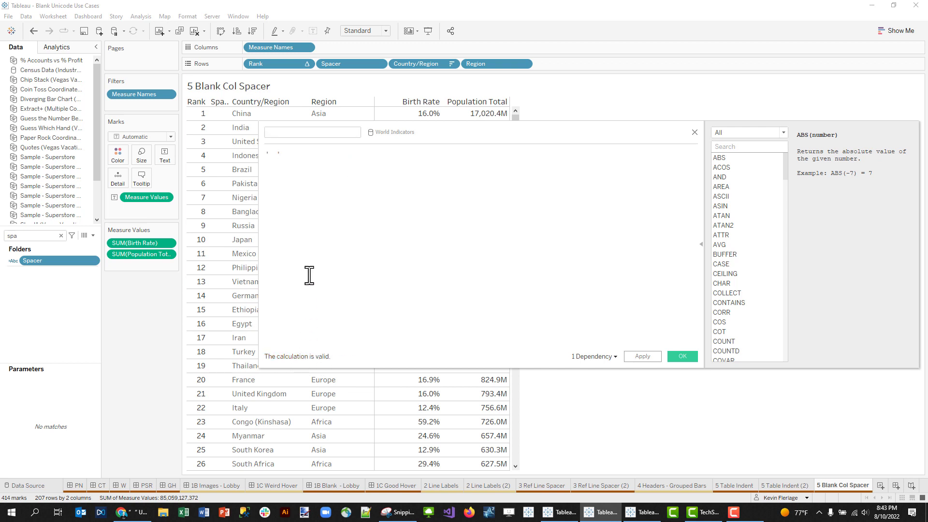
left_click(682, 356)
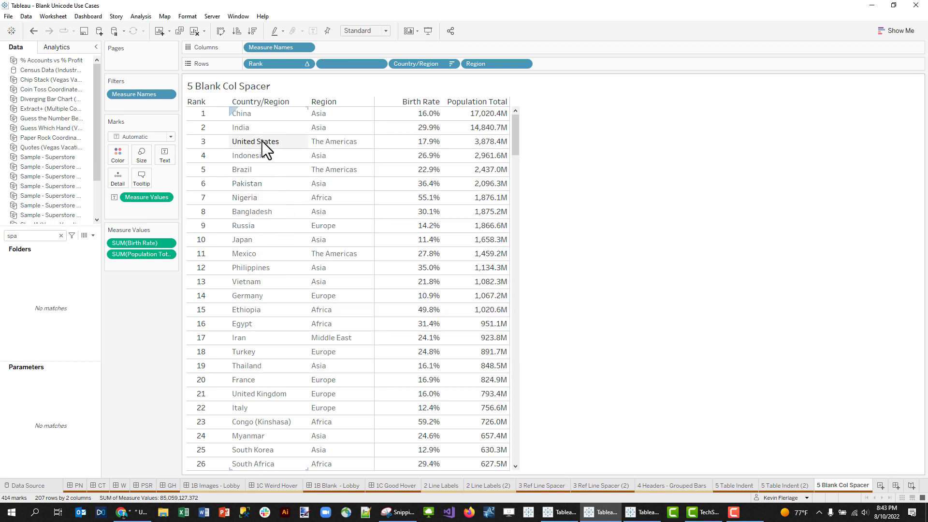
Drag the blank spacer column's border left twice to pull Country/Region closer to Rank.
left_click_drag(228, 126, 221, 127)
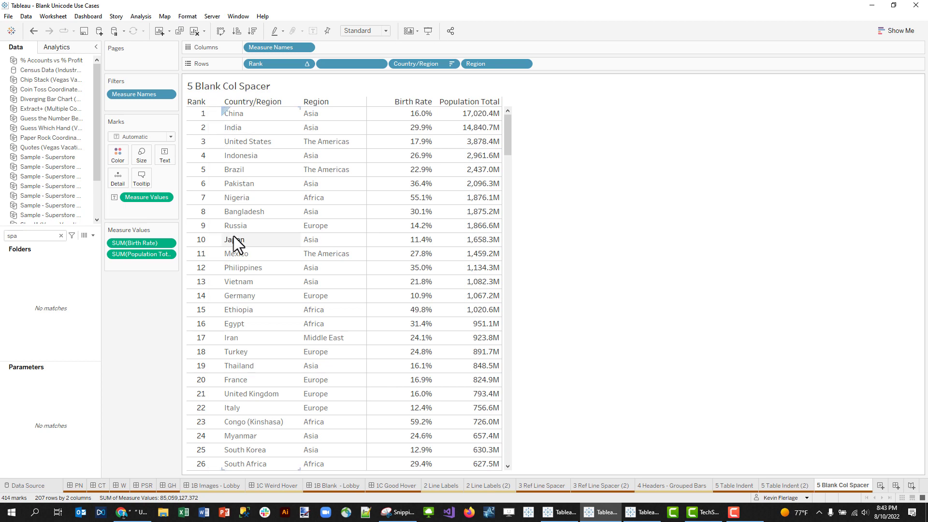
left_click_drag(221, 195, 217, 195)
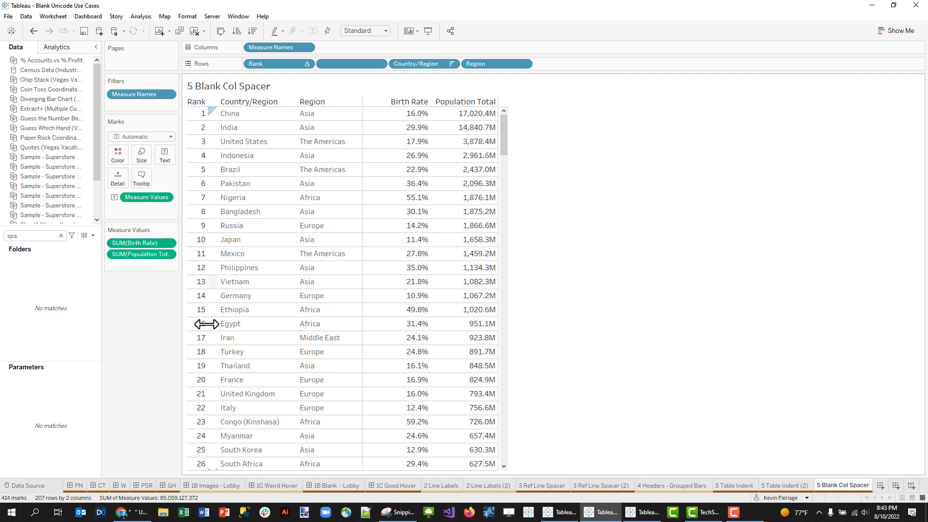